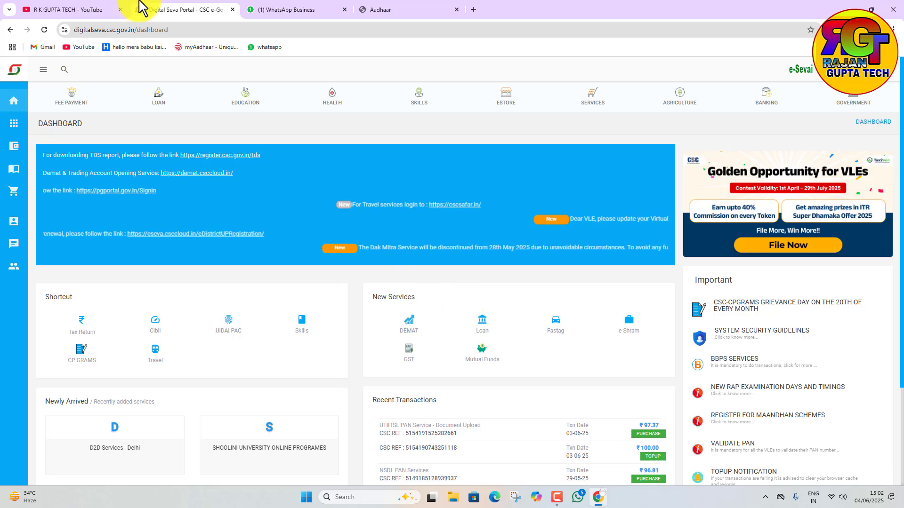
click(93, 10)
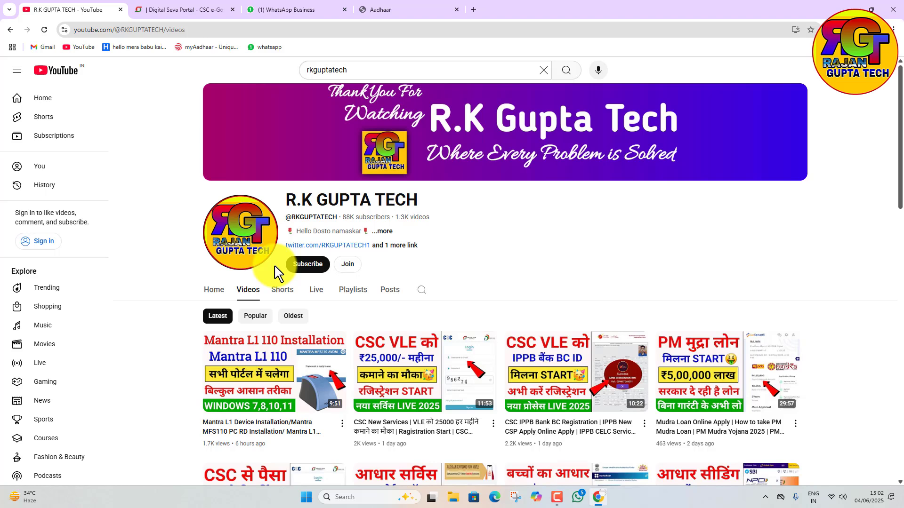
click(155, 8)
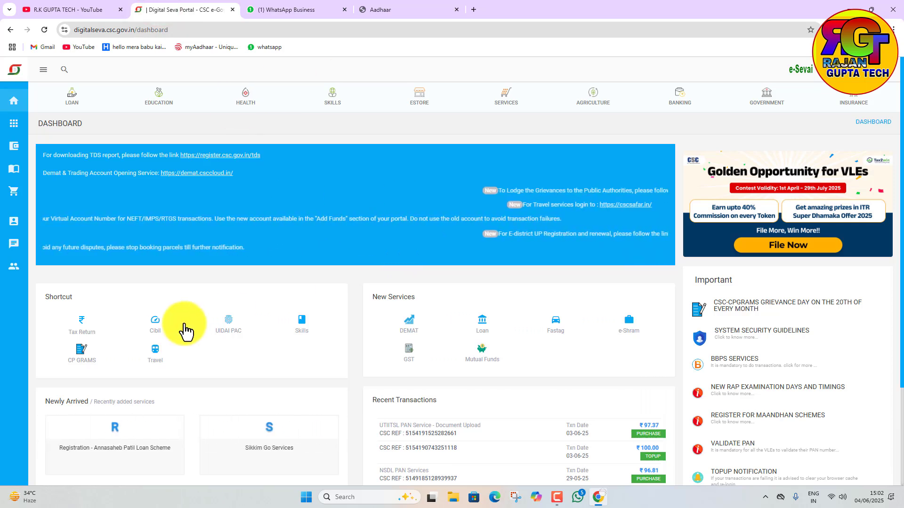
Step: Search the portal for NSDL and open the NSDL PAN Services page
click(65, 70)
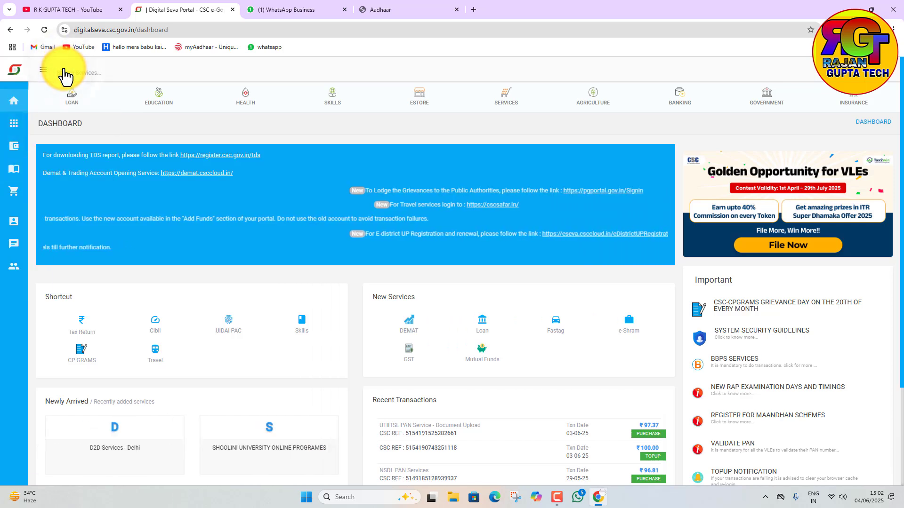
text(NSDL)
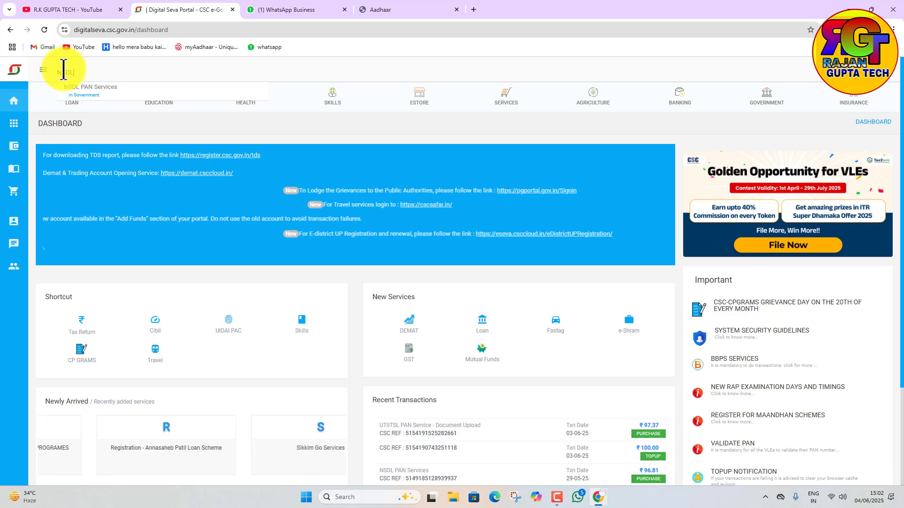
click(109, 99)
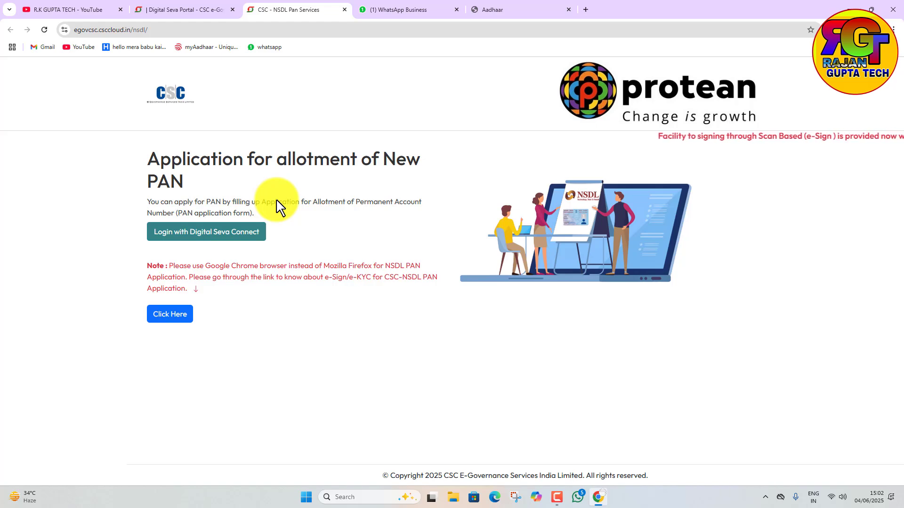
Step: Return to the Digital Seva portal and view the wallet summary to check the balance
click(168, 8)
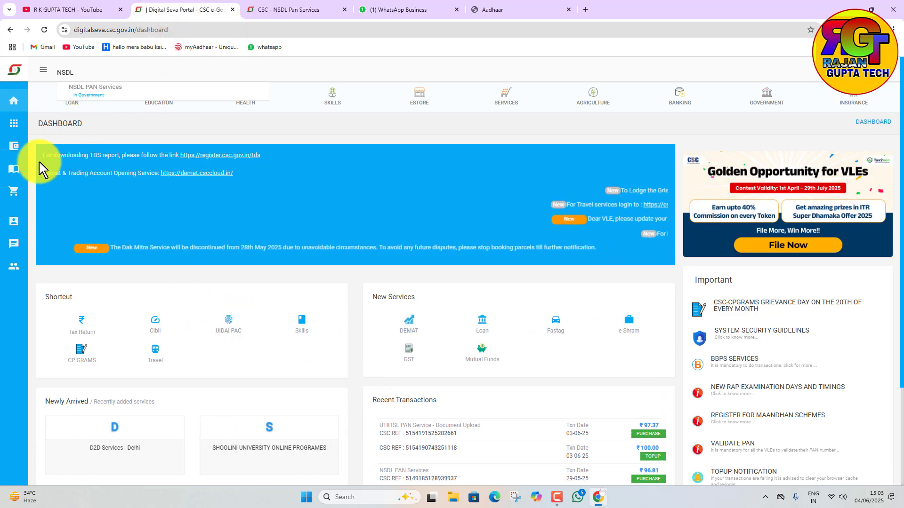
mouse_move(13, 153)
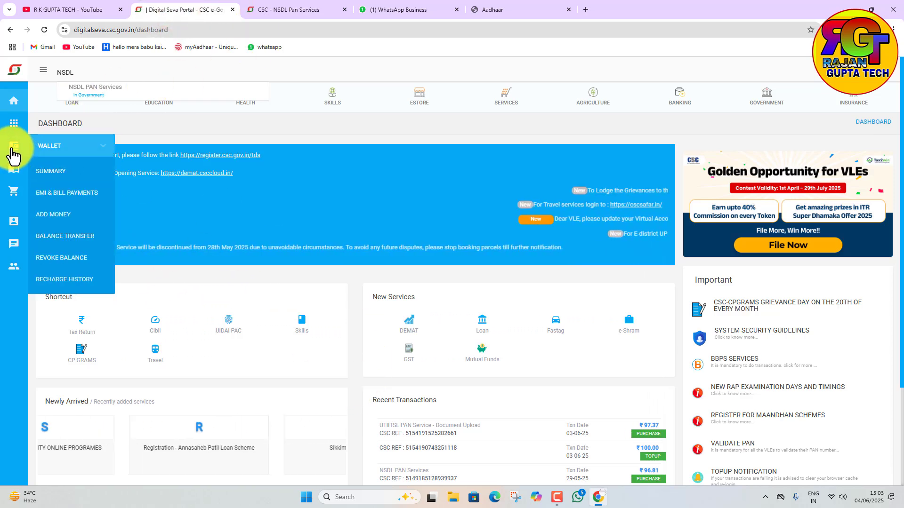
click(51, 178)
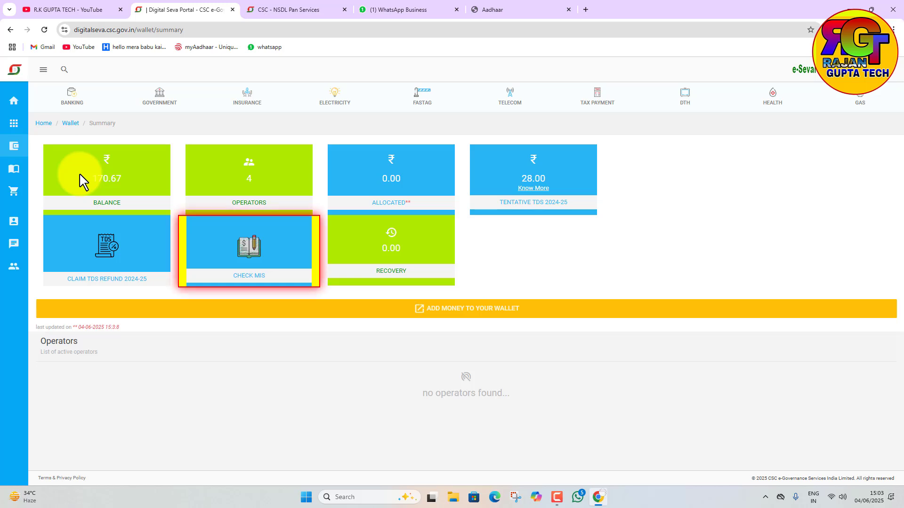
Step: Add ₹100 to the wallet through HDFC PG, entering the phone number and choosing UPI as the payment option
mouse_move(22, 153)
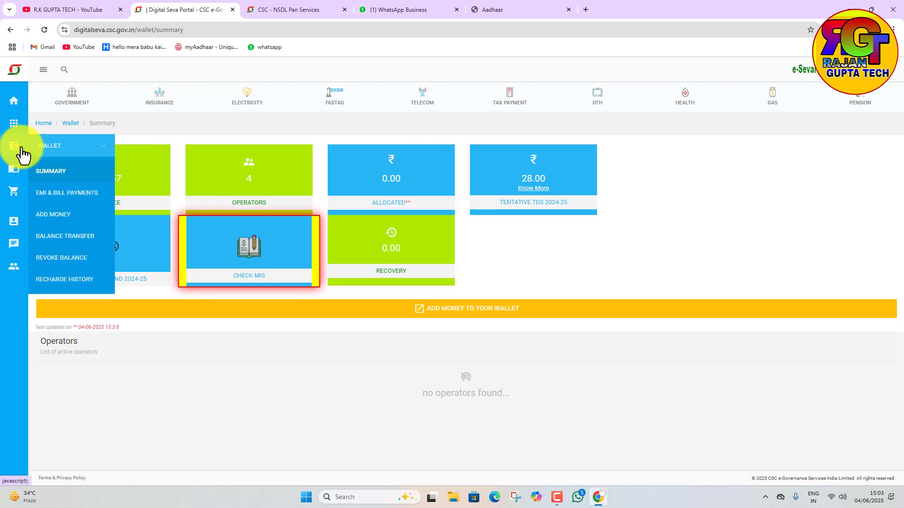
click(52, 216)
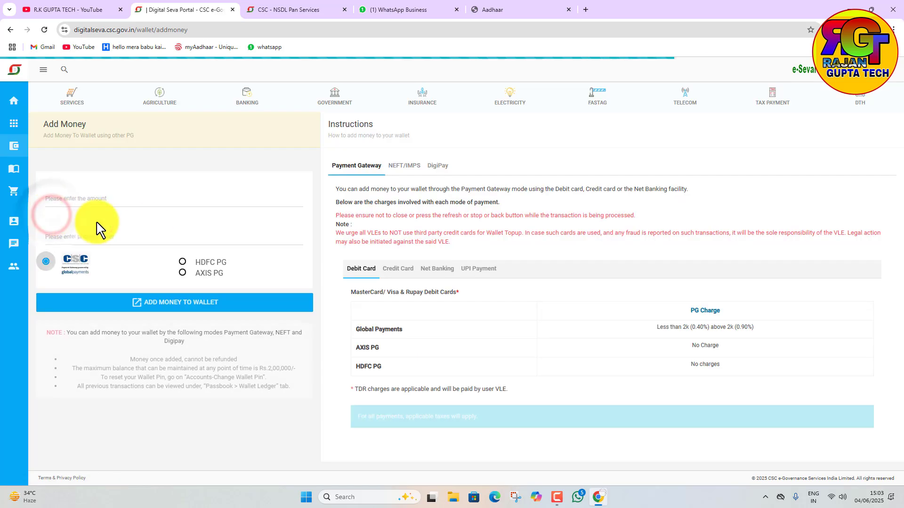
click(63, 203)
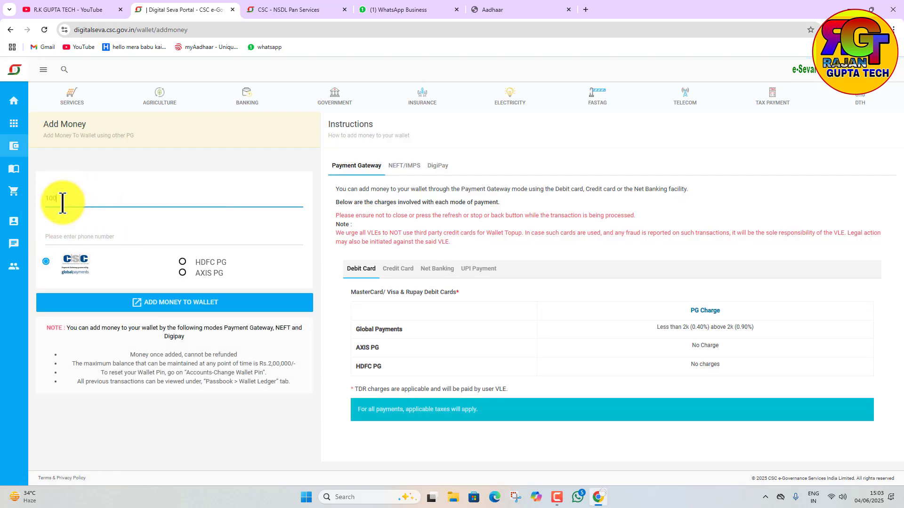
click(71, 237)
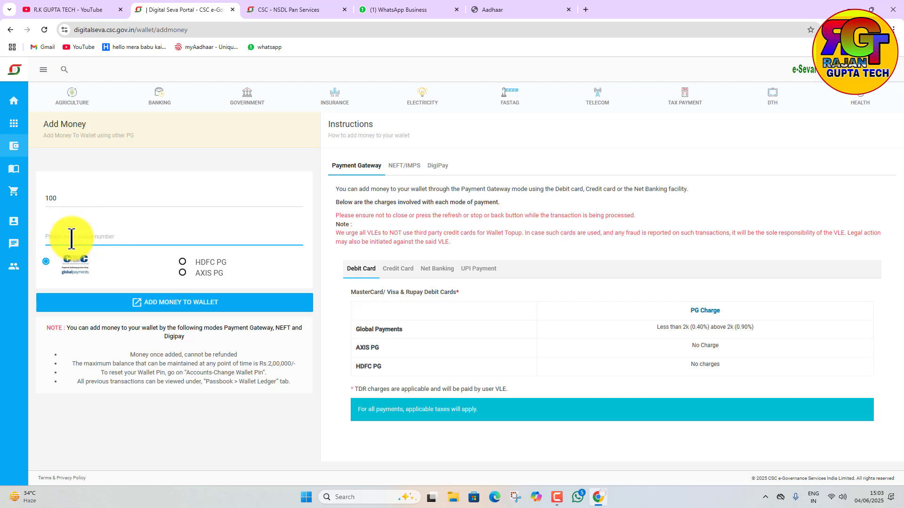
text(684358308)
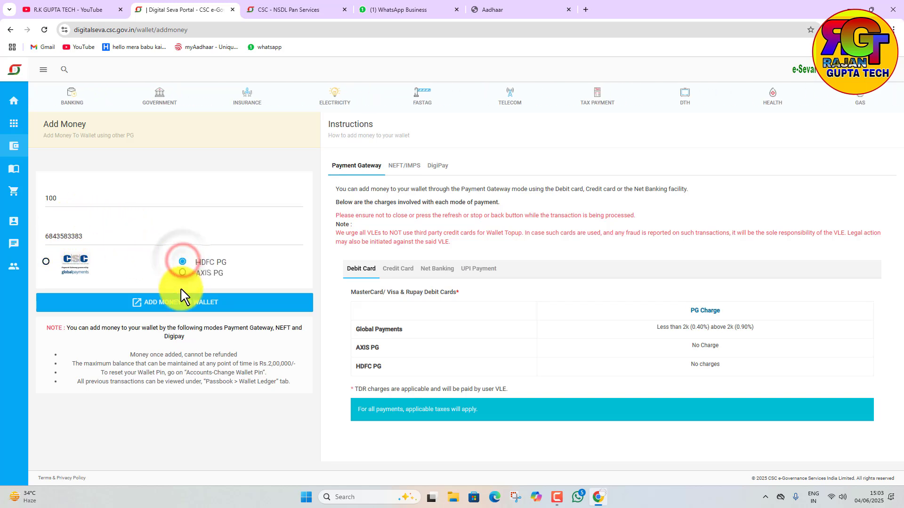
click(169, 304)
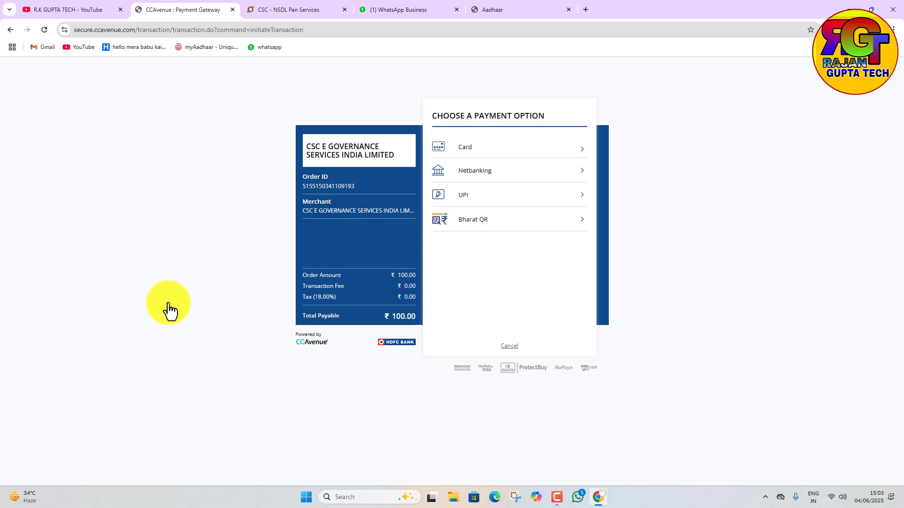
click(465, 199)
click(469, 181)
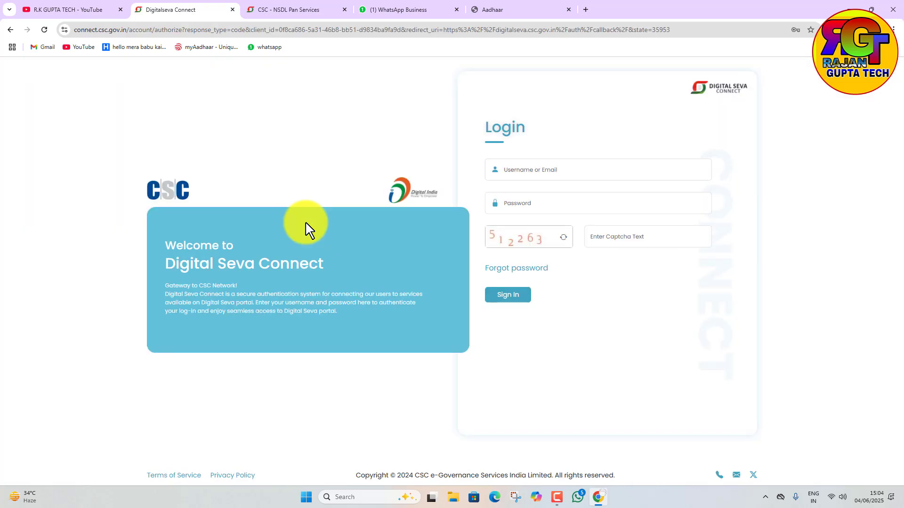
Step: Close the old NSDL page and sign back in to Digital Seva Connect, dismissing the ITR offer
click(345, 9)
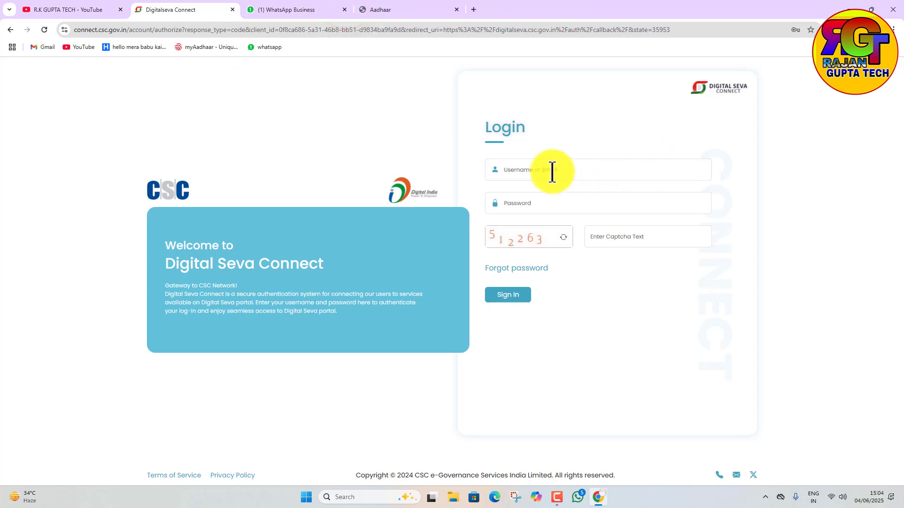
click(505, 292)
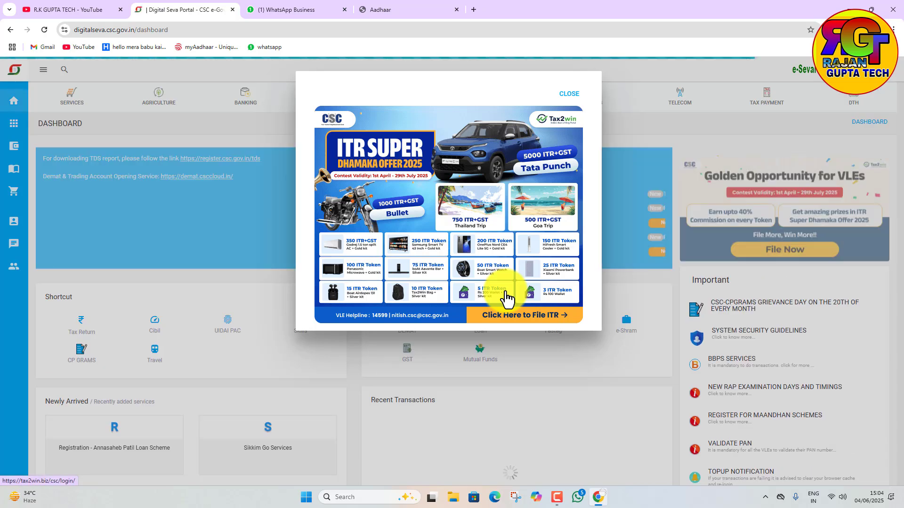
click(563, 96)
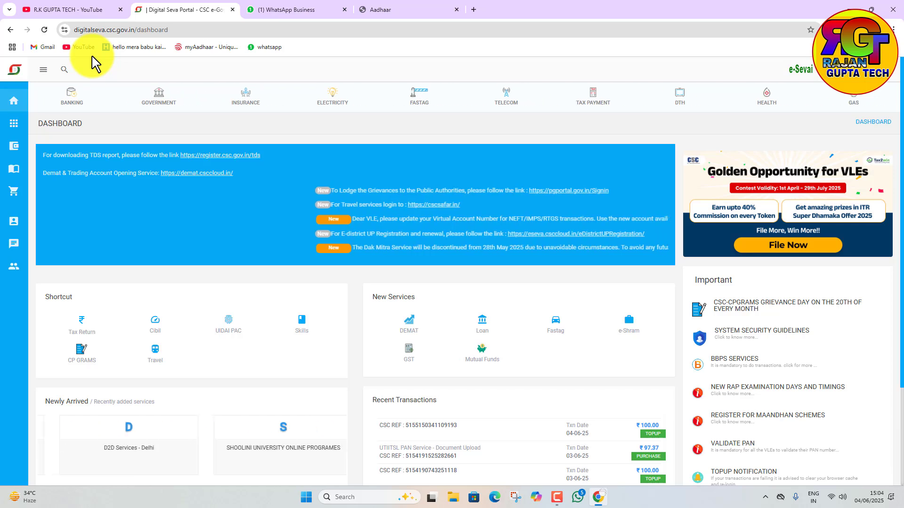
Step: Find NSDL PAN Services through a portal search for NSDL and log in to it with Digital Seva Connect
click(70, 73)
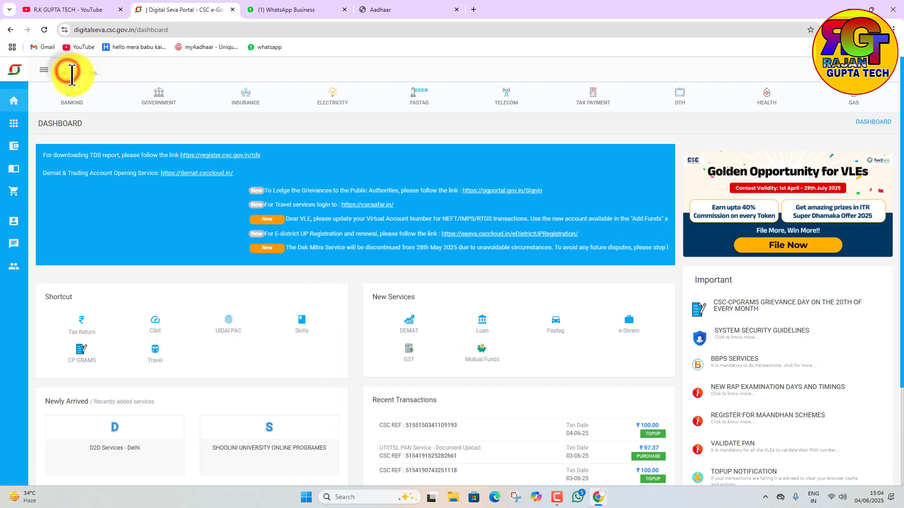
text(nSDL)
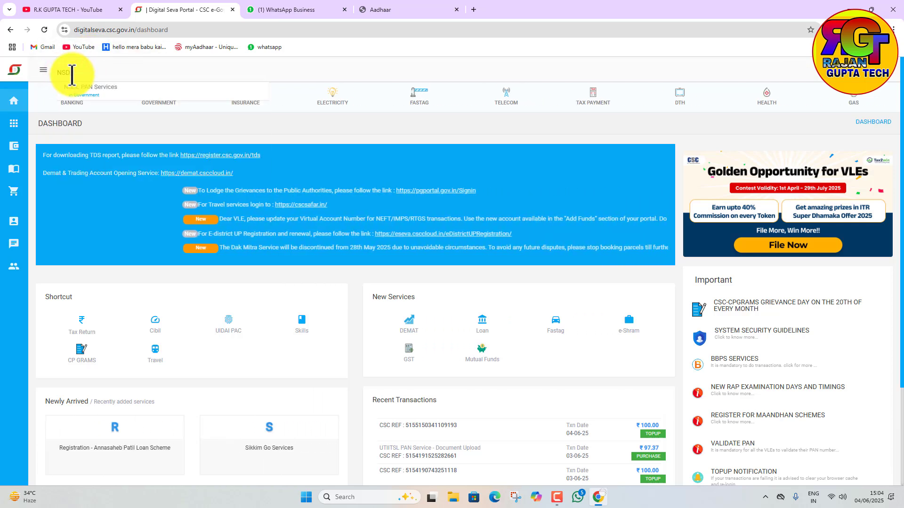
click(112, 99)
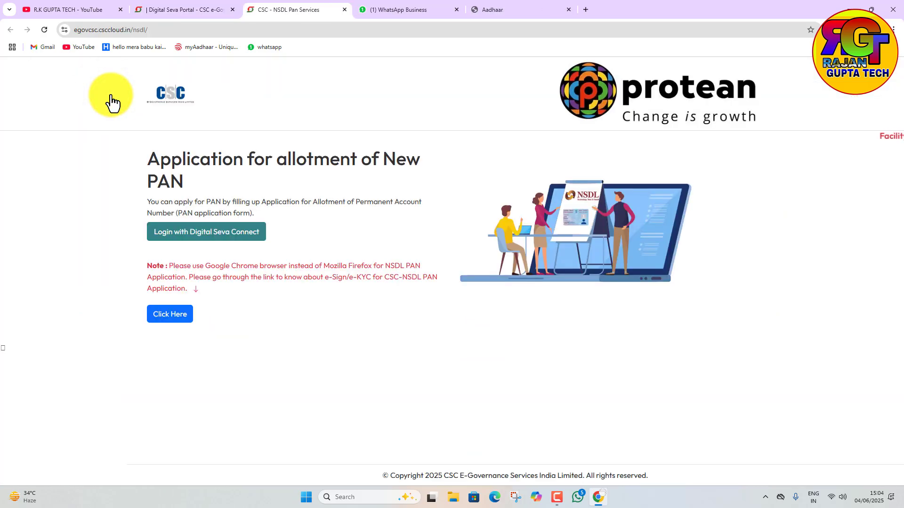
click(184, 242)
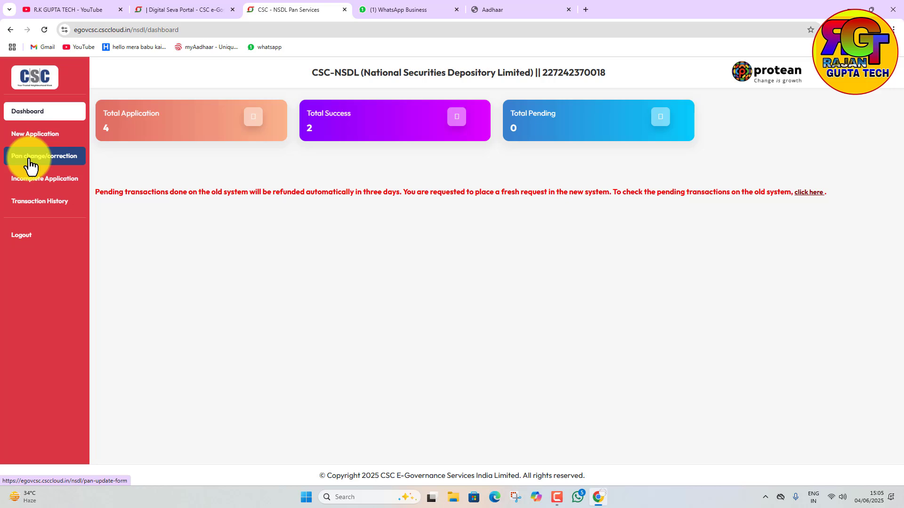
Step: Start a PAN change/correction application in Scan Based (e-Sign) mode with application type Change and Correction form(CSF)
click(30, 160)
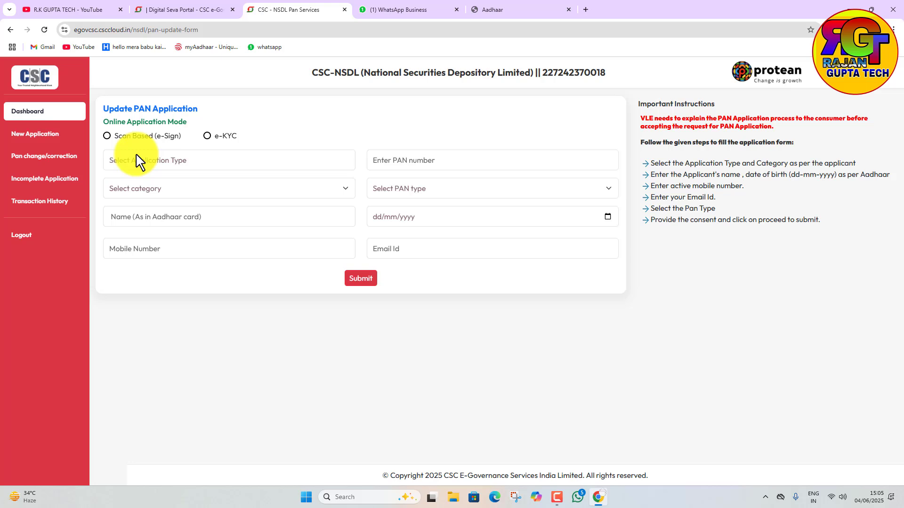
click(107, 137)
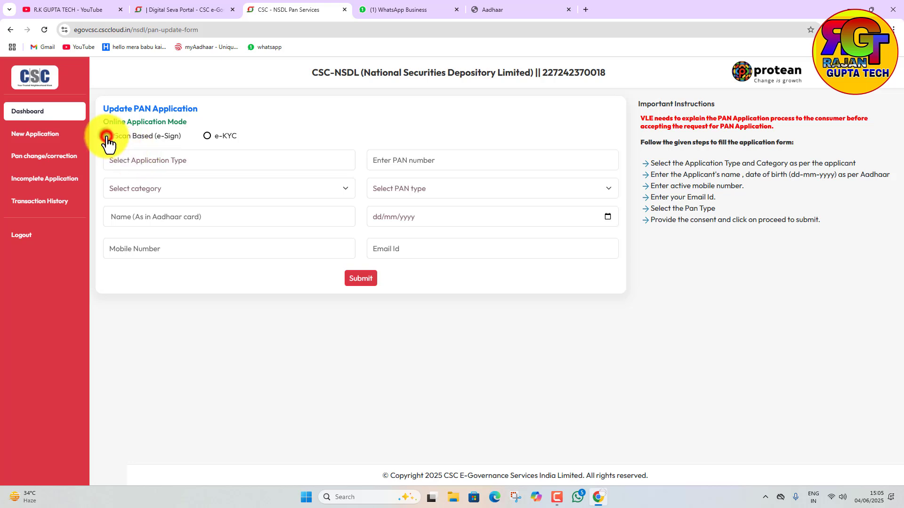
click(156, 161)
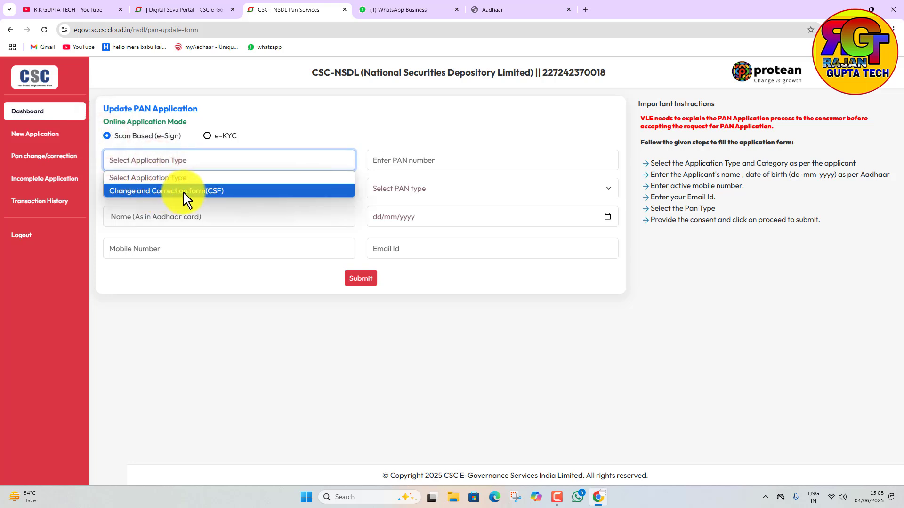
click(206, 190)
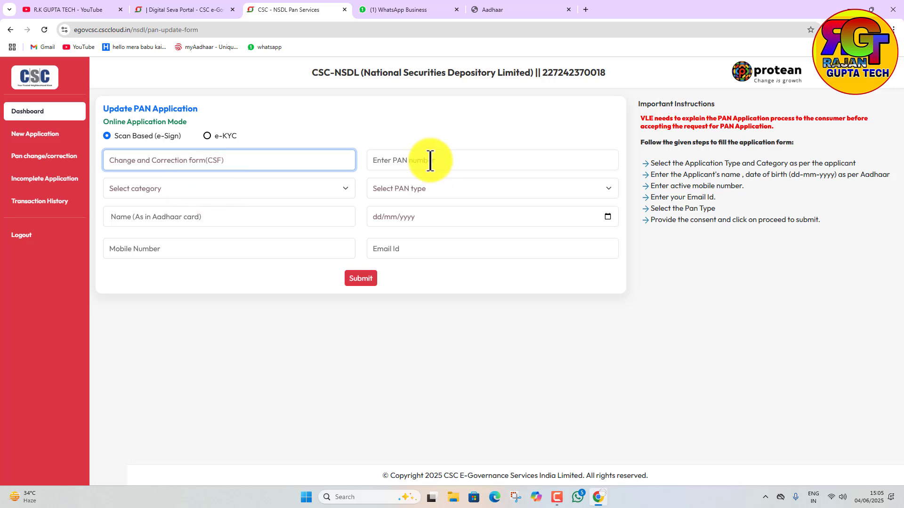
Step: Choose category INDIVIDUAL and PAN type Physical PAN Card/E-PAN Card, complete the applicant's details, submit, and proceed to the NSDL portal
click(167, 193)
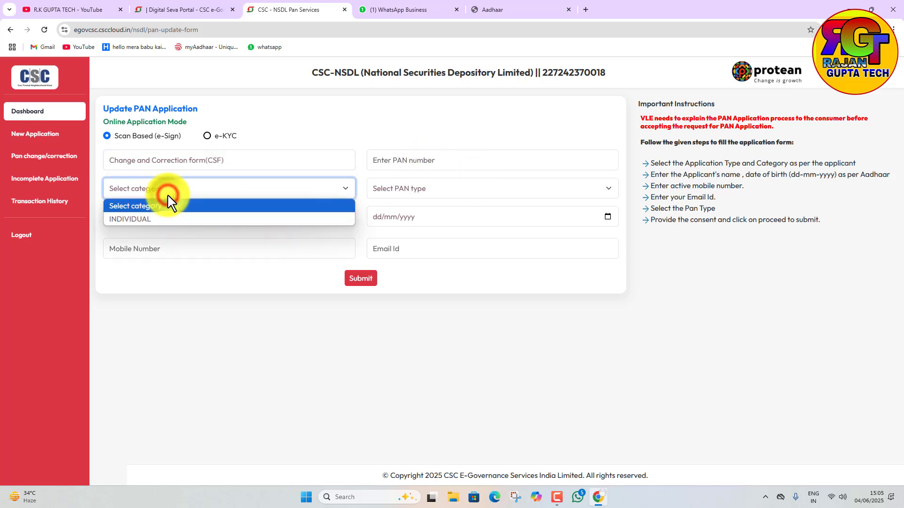
click(157, 214)
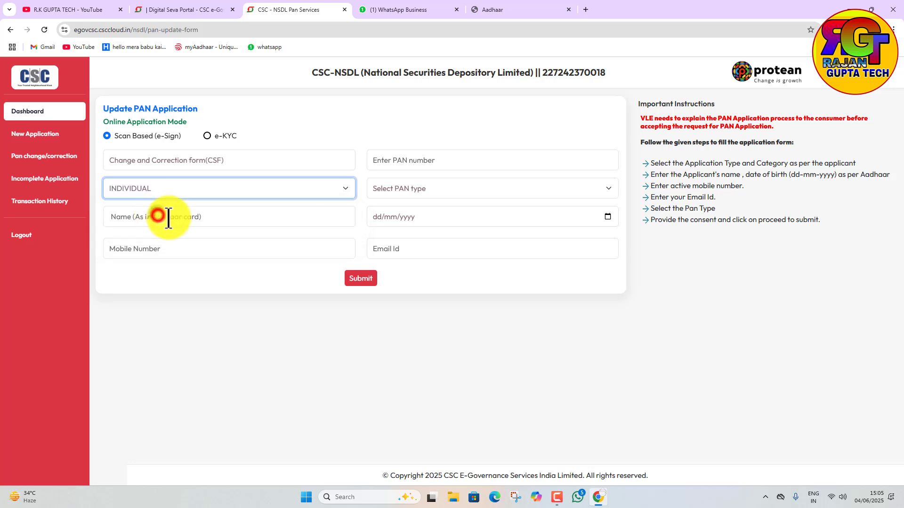
click(442, 188)
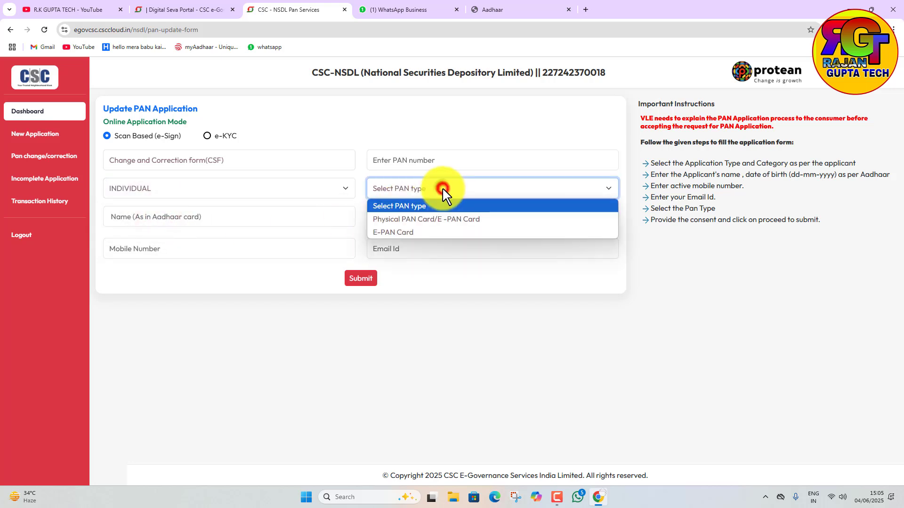
click(446, 219)
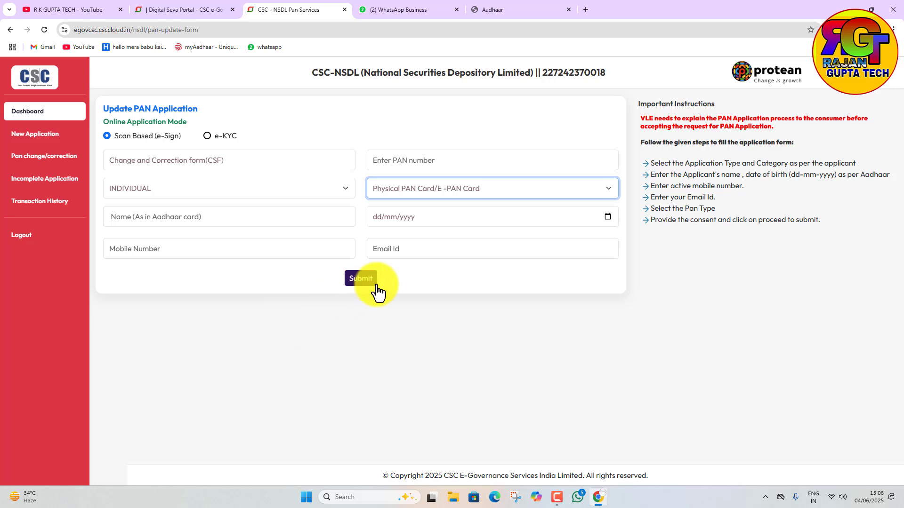
click(360, 279)
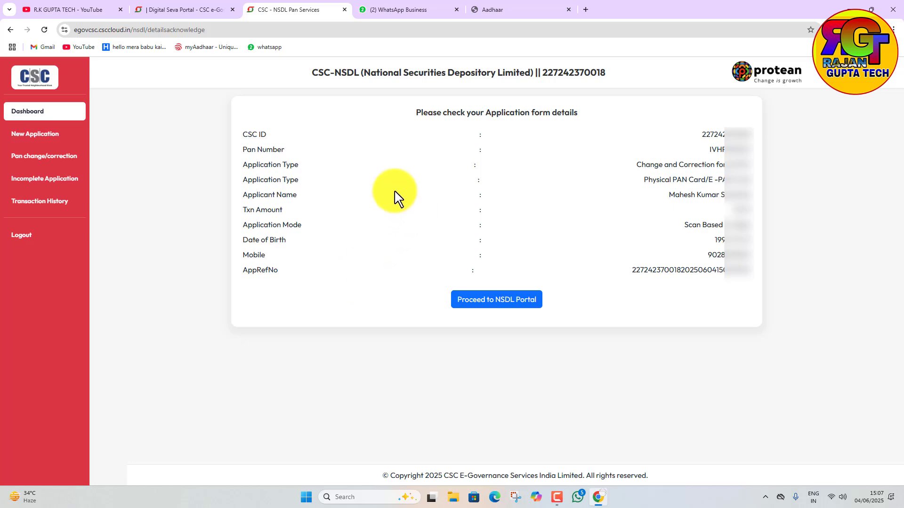
click(502, 301)
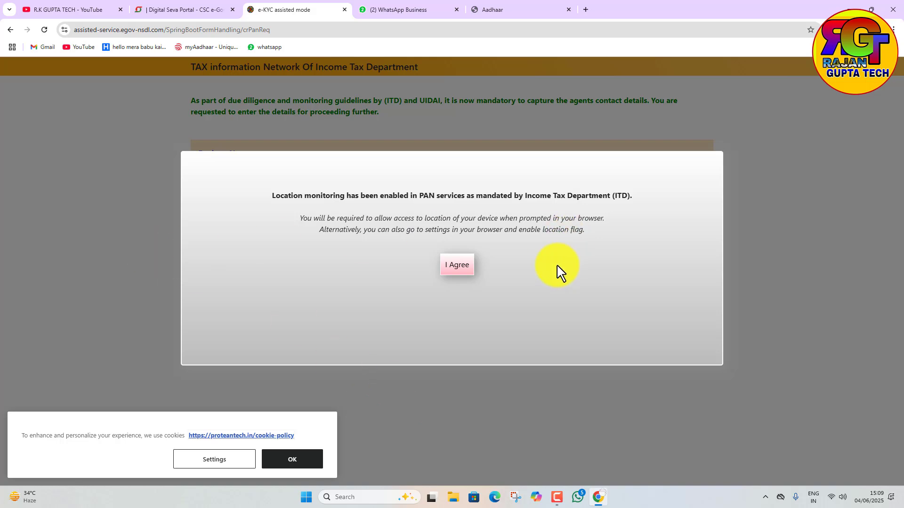
Step: Accept location monitoring and cookies, allow location access while visiting the site, and open the agent registration form
click(459, 267)
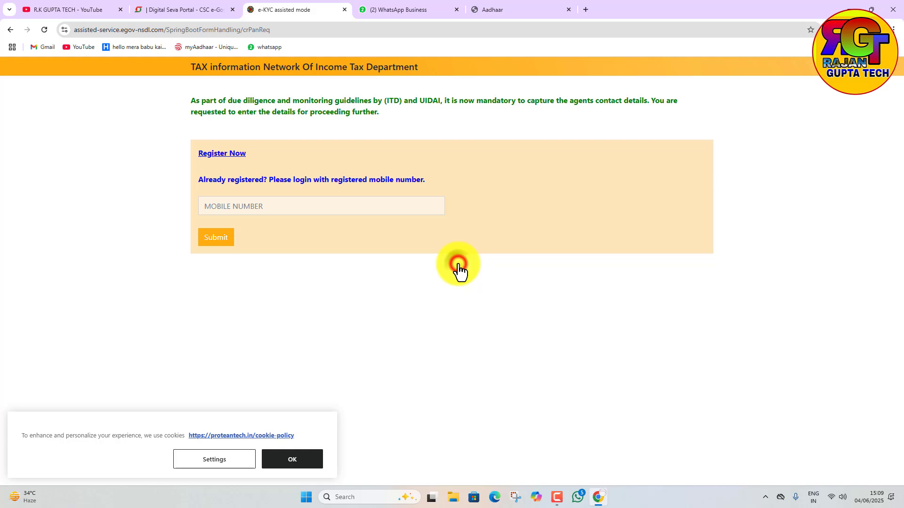
click(283, 464)
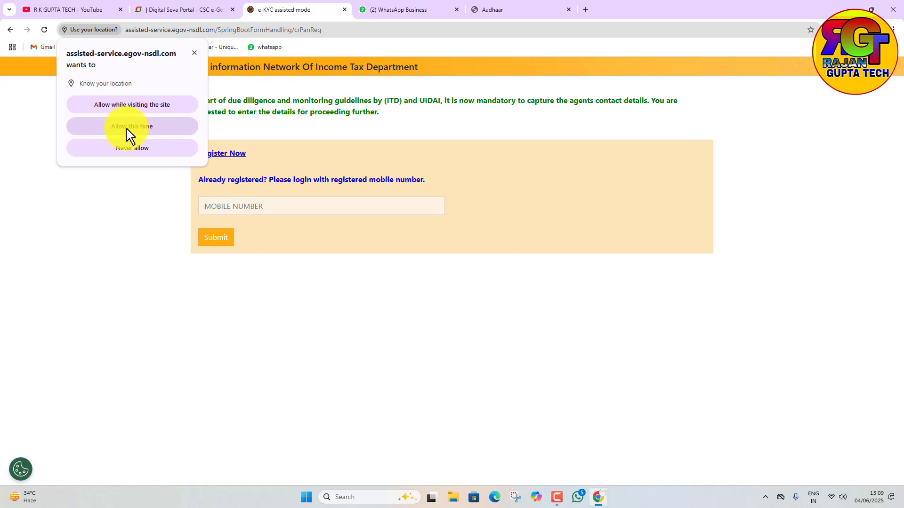
click(136, 104)
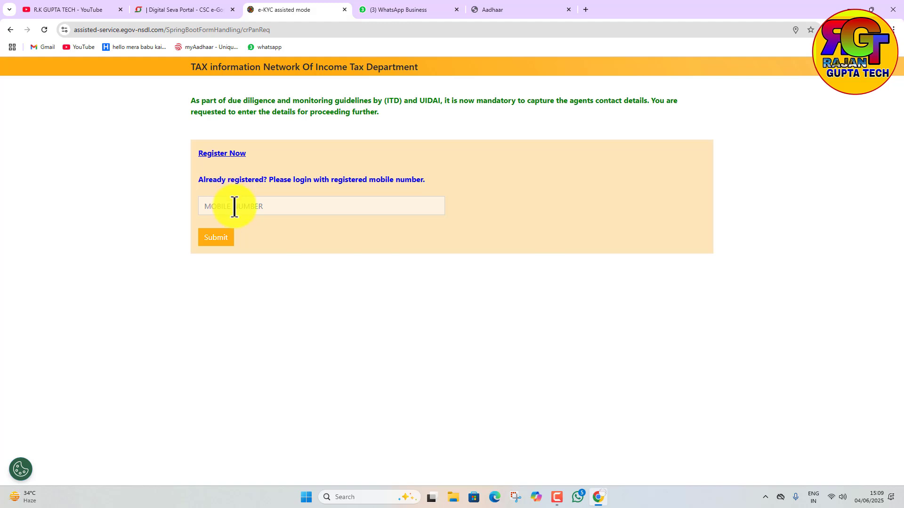
click(216, 154)
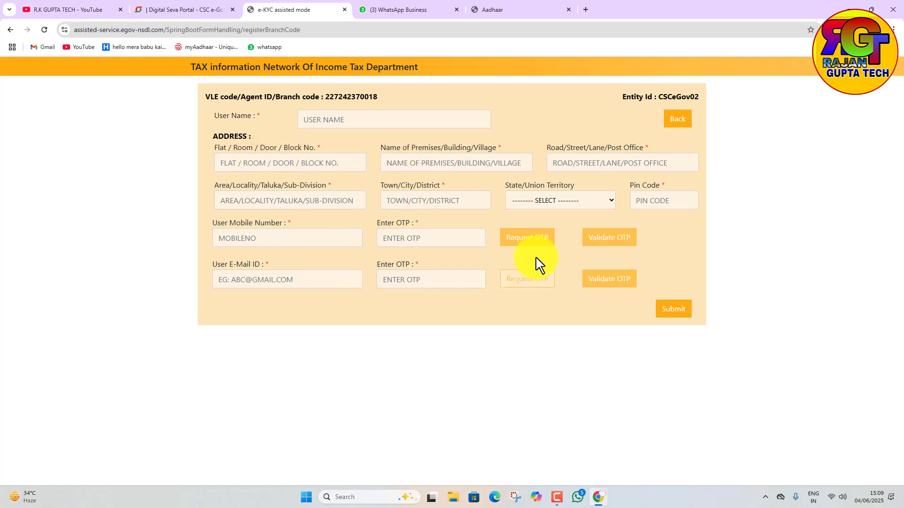
Step: Leave the agent registration form, agree to location monitoring, and submit the registered mobile number to log in as an existing agent
click(677, 120)
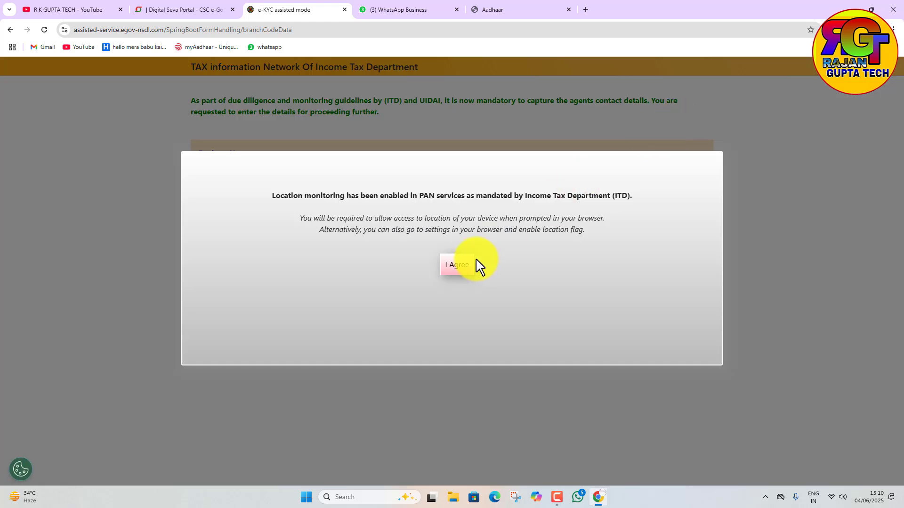
click(464, 265)
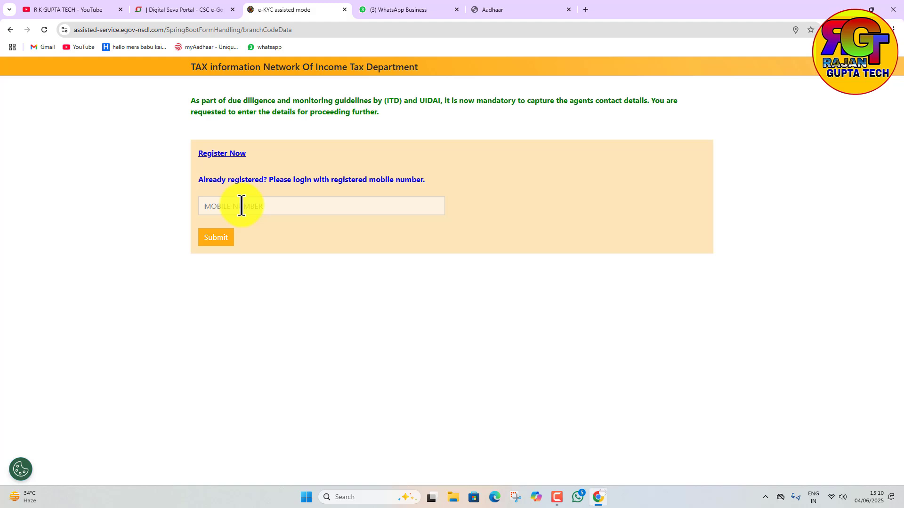
click(224, 238)
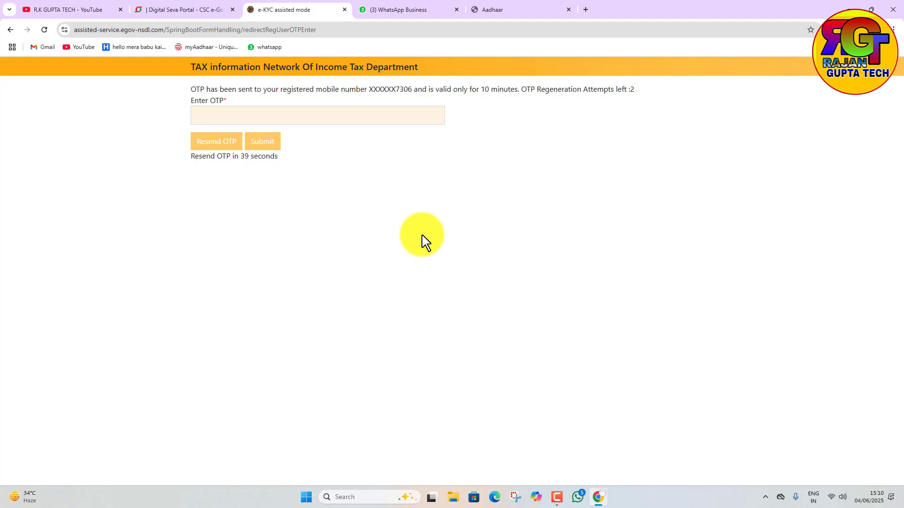
Step: Enter the OTP sent to the registered mobile number and submit it to open the PAN change request form
click(301, 113)
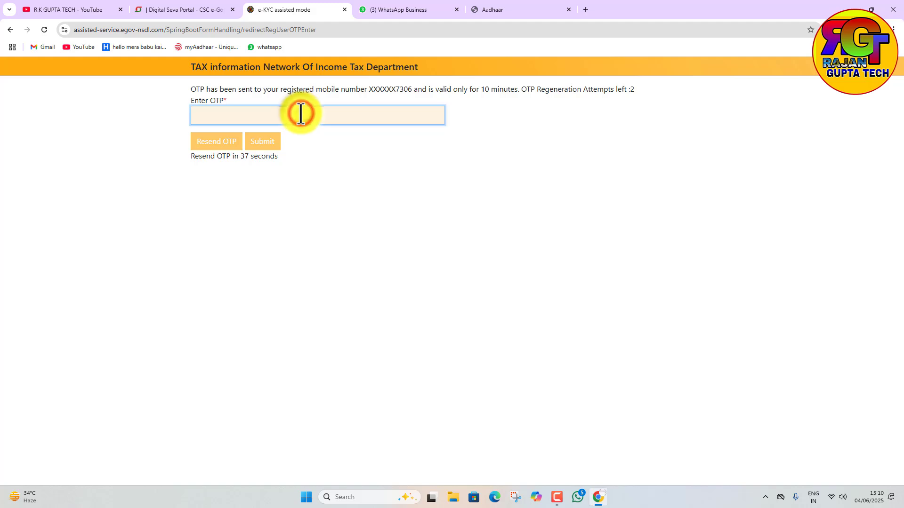
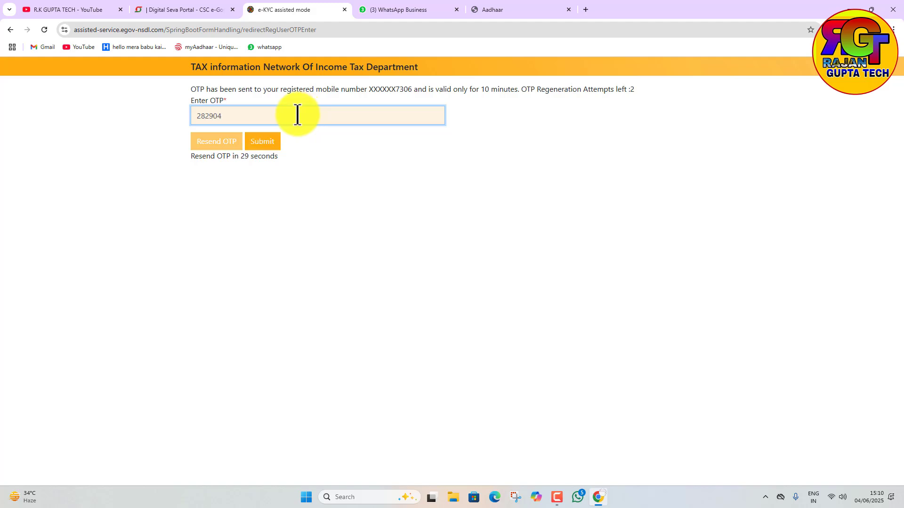
click(254, 151)
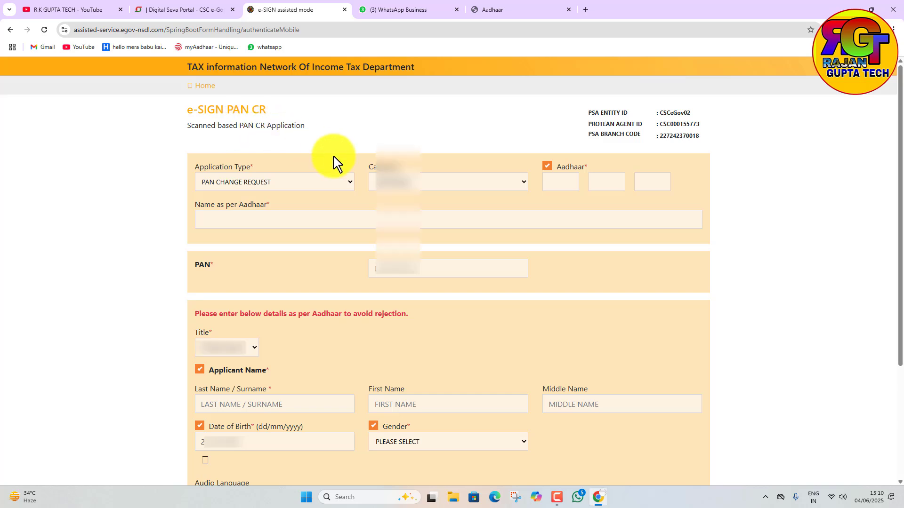
Step: Set the title to SHRI and gender to MALE, complete the applicant's Aadhaar and name details, accept the Aadhaar consent, and submit
scroll(506, 201, down, 2)
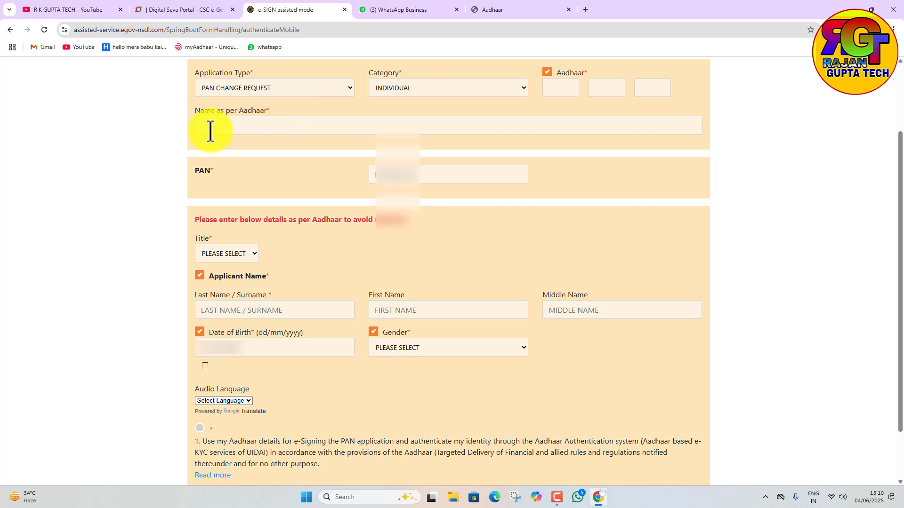
click(244, 253)
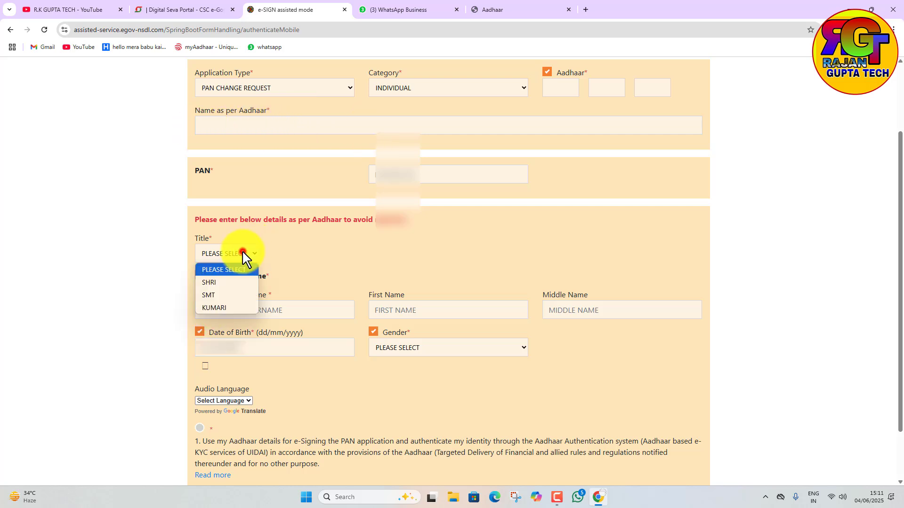
click(210, 284)
click(217, 254)
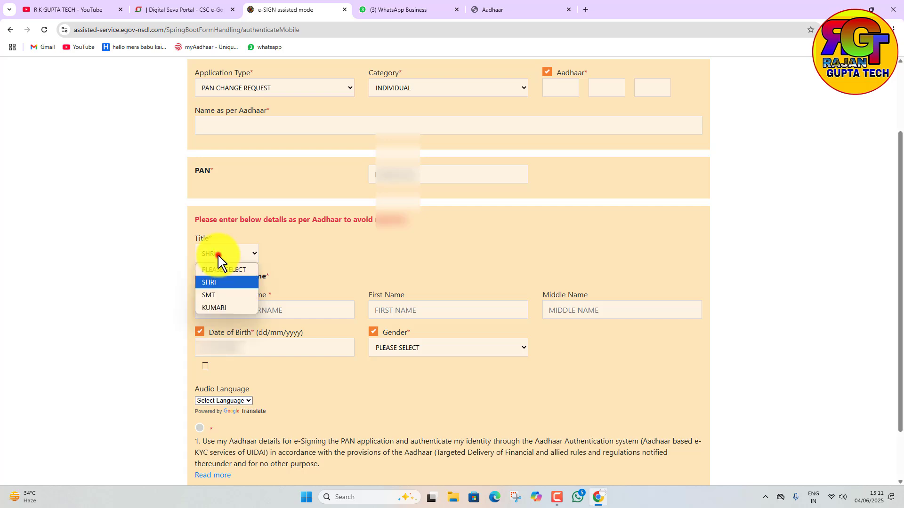
click(211, 282)
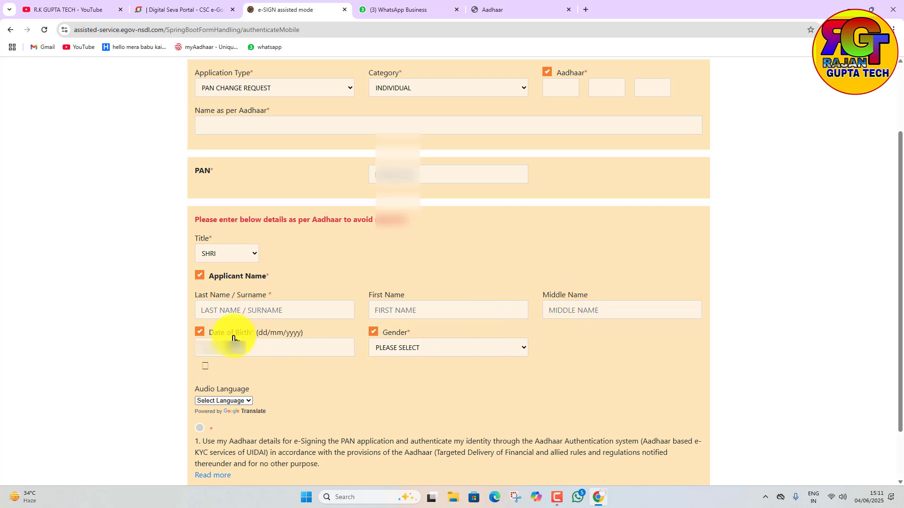
click(451, 349)
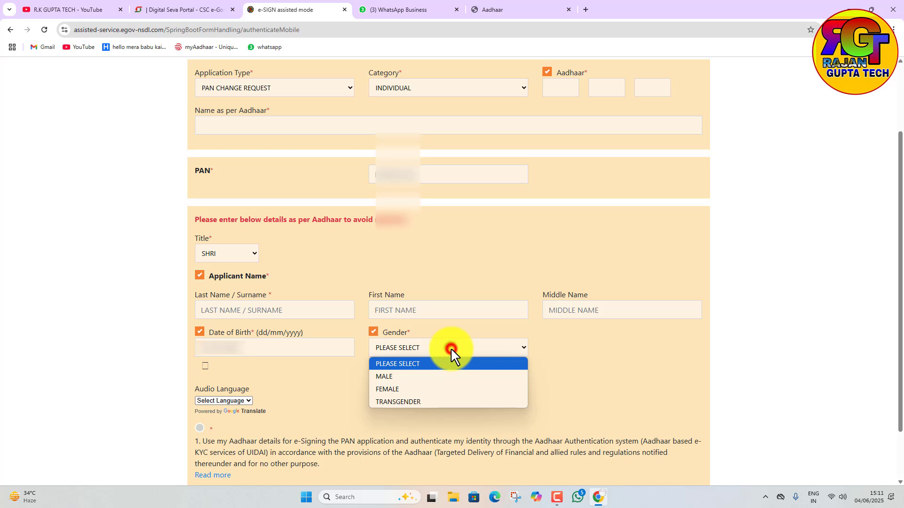
click(389, 379)
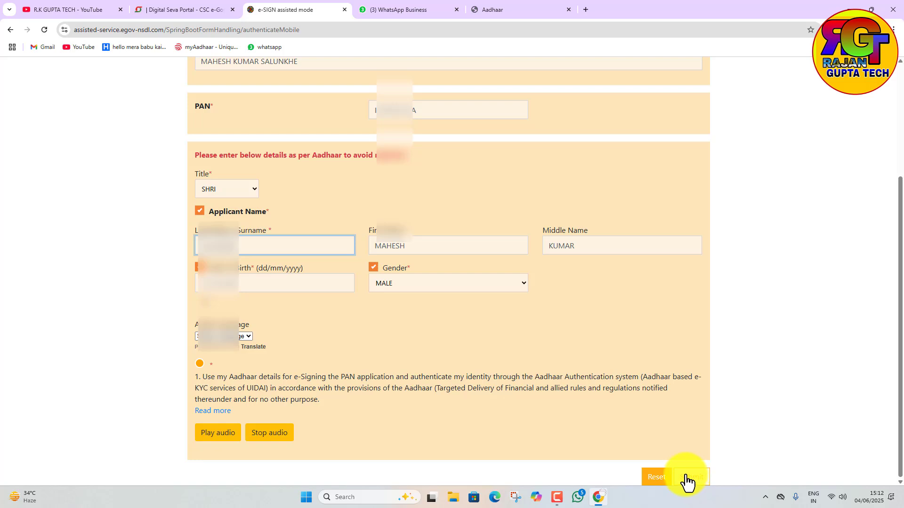
click(687, 478)
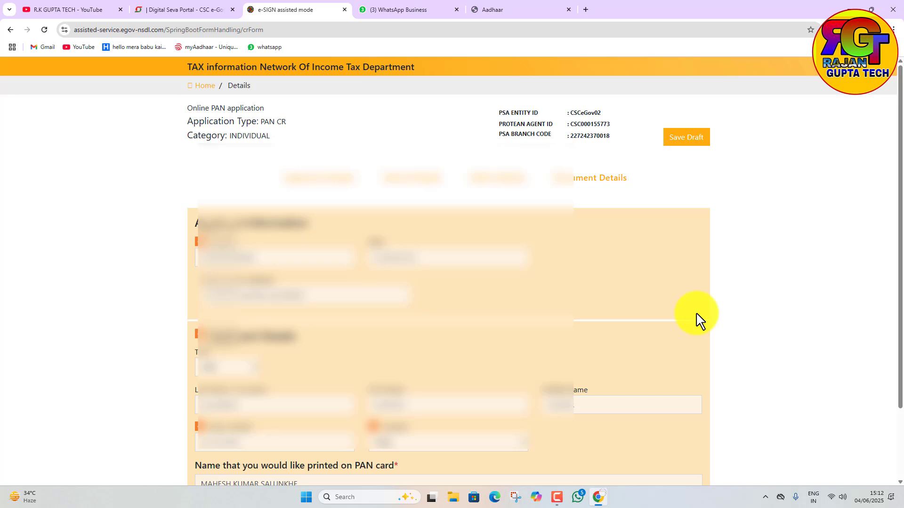
Step: Accept the applicant details, enter and re-enter the father's name with Father's Name printed on the PAN card, and continue to Other Details
scroll(698, 320, down, 2)
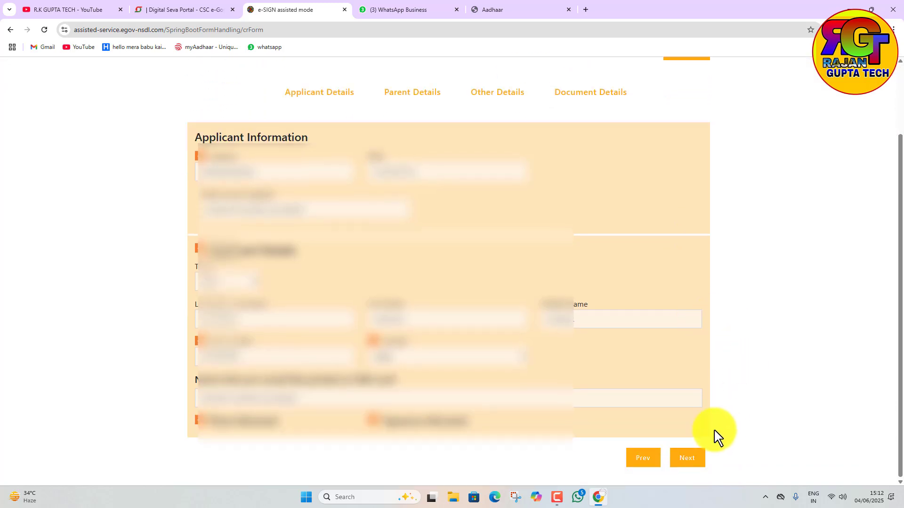
click(692, 465)
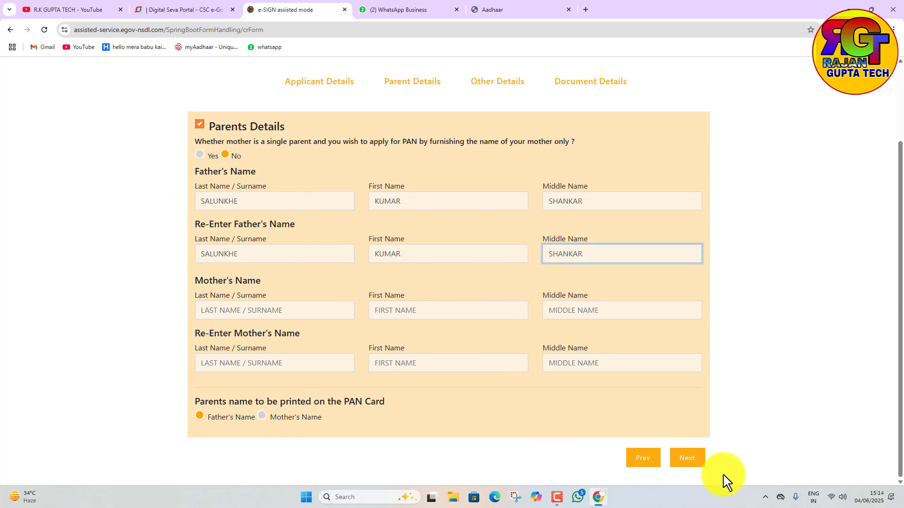
click(689, 458)
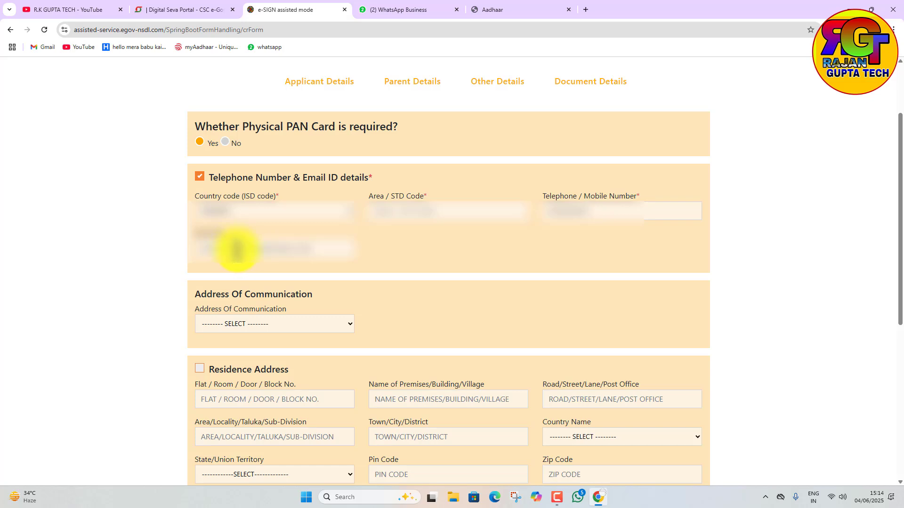
Step: Choose RESIDENCE as the address of communication, fill in the residence address, and continue to Document Details
click(264, 325)
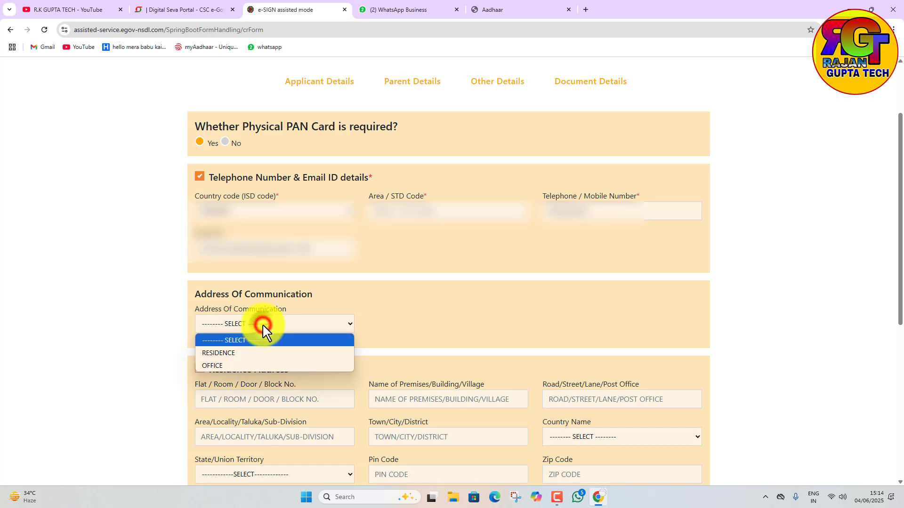
click(253, 348)
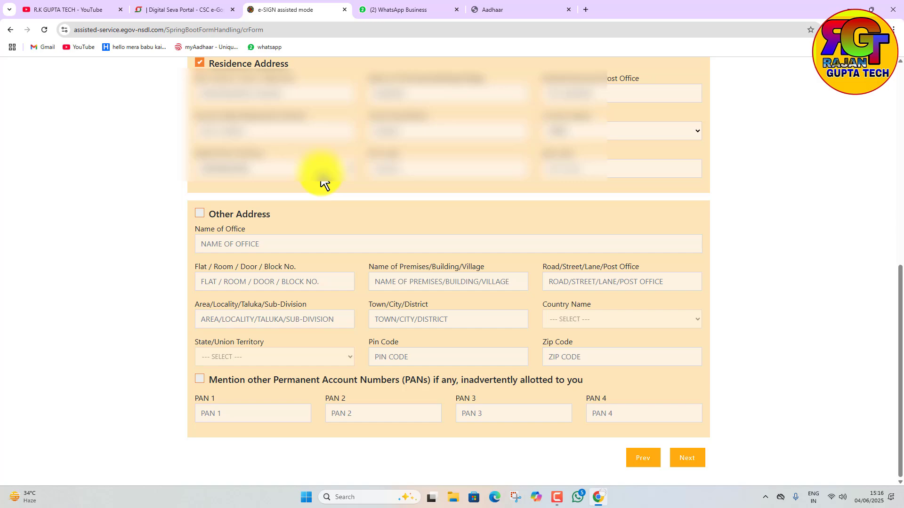
click(686, 466)
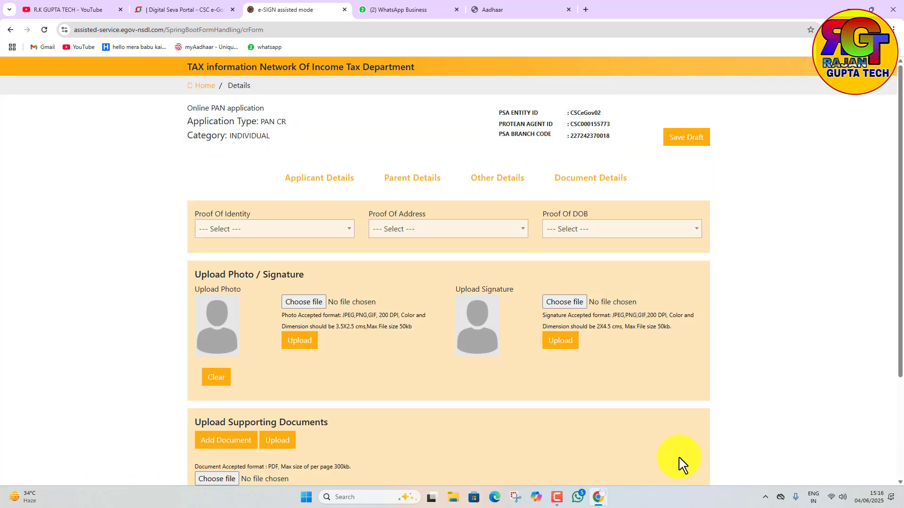
Step: Select the AADHAAR Card as proof of identity, proof of address and proof of DOB
scroll(419, 332, down, 1)
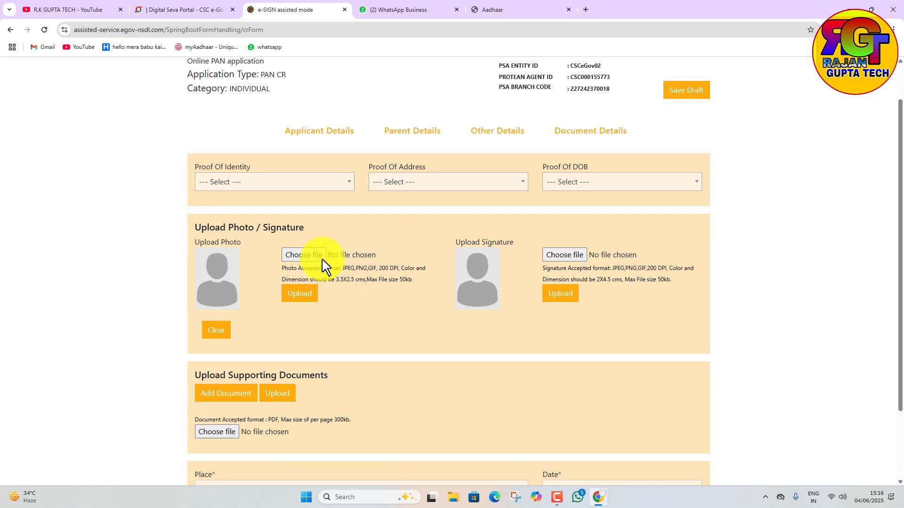
scroll(508, 323, down, 2)
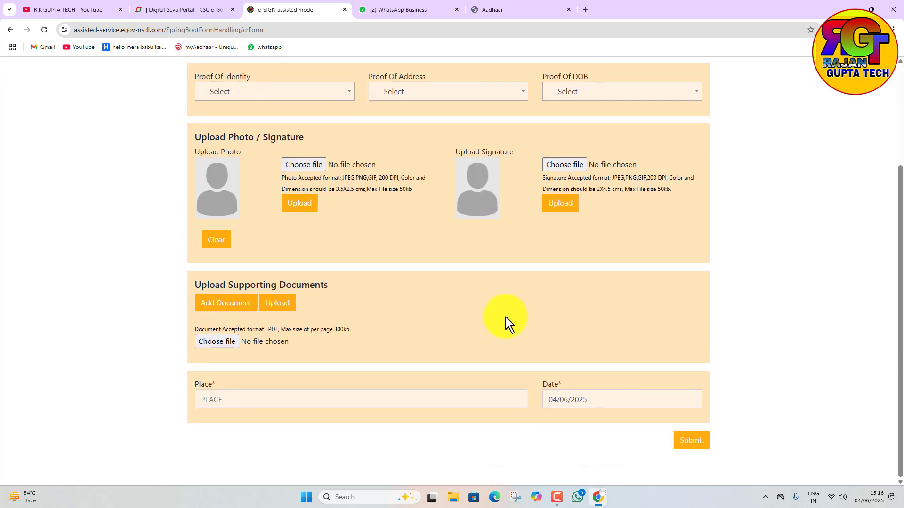
scroll(506, 325, up, 1)
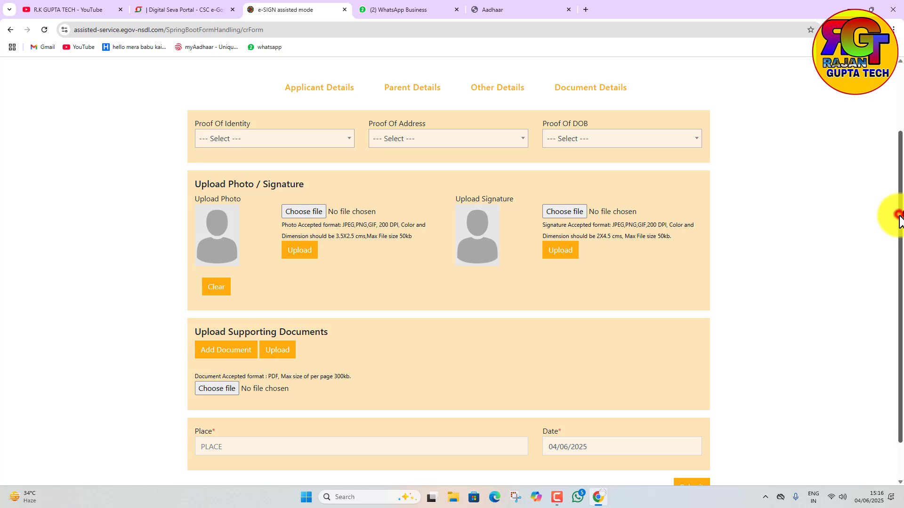
drag(900, 218, 900, 226)
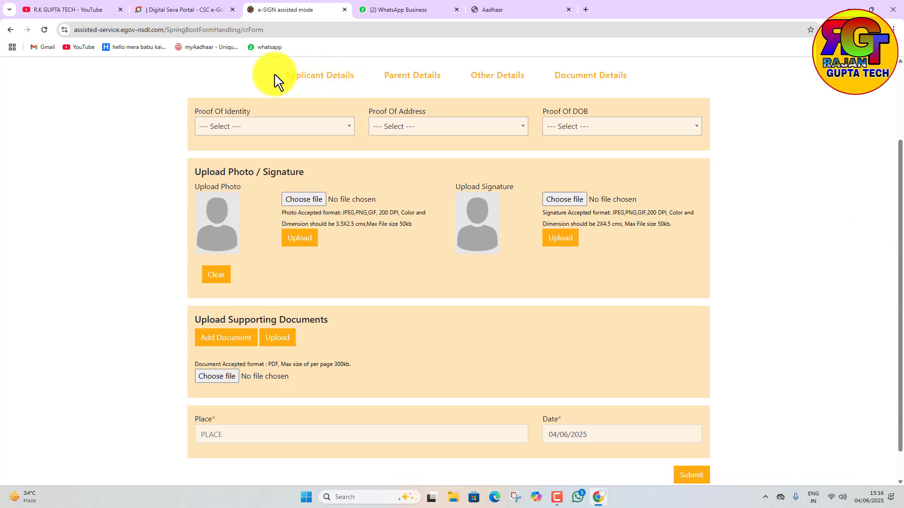
click(263, 130)
click(253, 162)
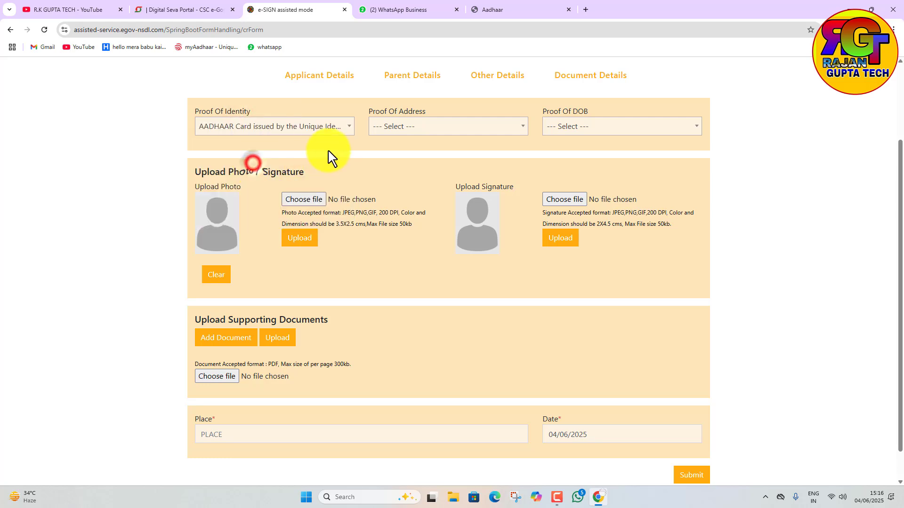
click(398, 128)
click(396, 163)
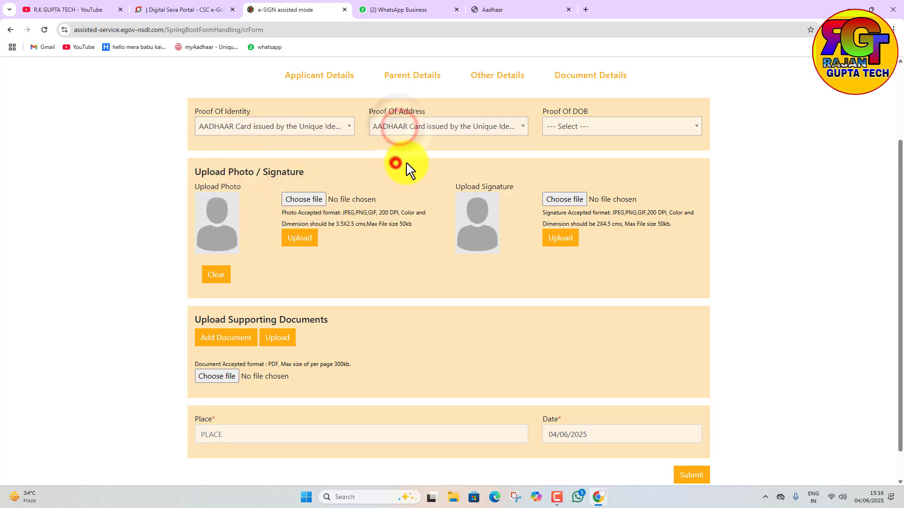
click(572, 136)
click(570, 168)
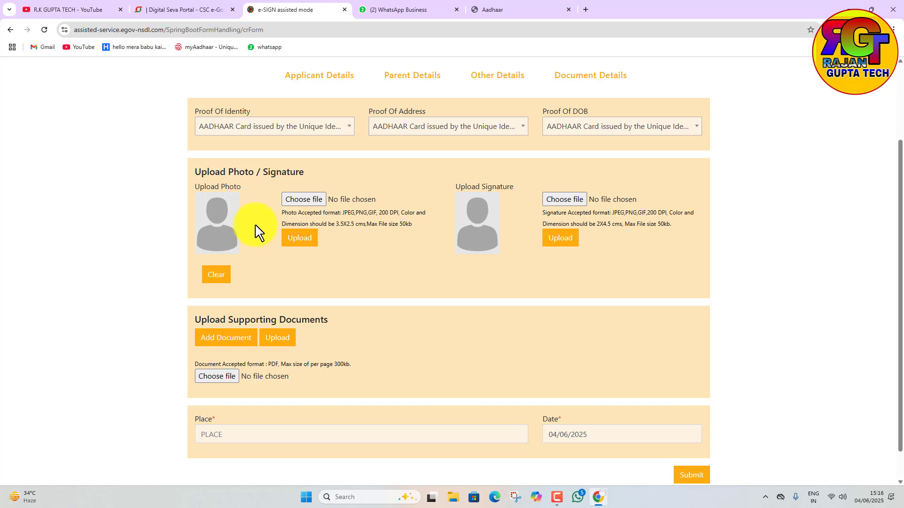
Step: Upload the PHOTO image from Downloads as the applicant's photo
click(297, 198)
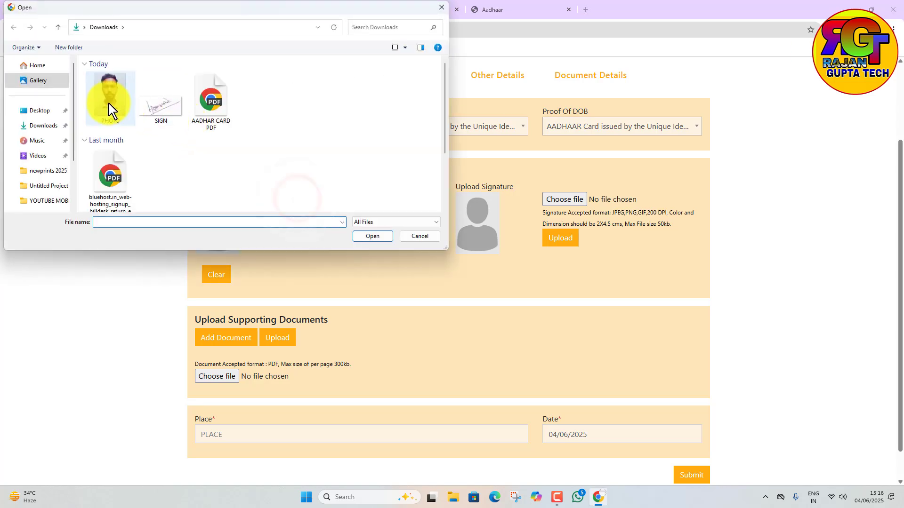
click(108, 102)
click(364, 237)
click(298, 240)
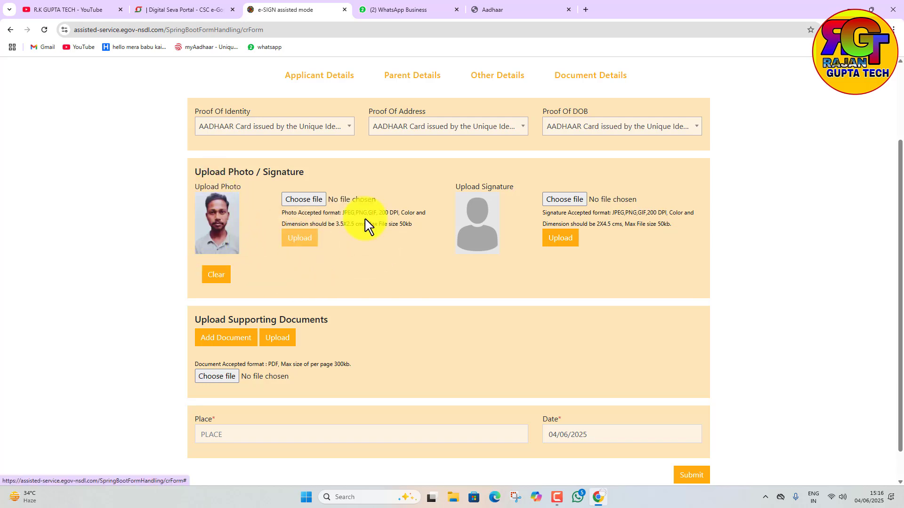
Step: Upload SIGN.jpg from Downloads as the applicant's signature
click(561, 200)
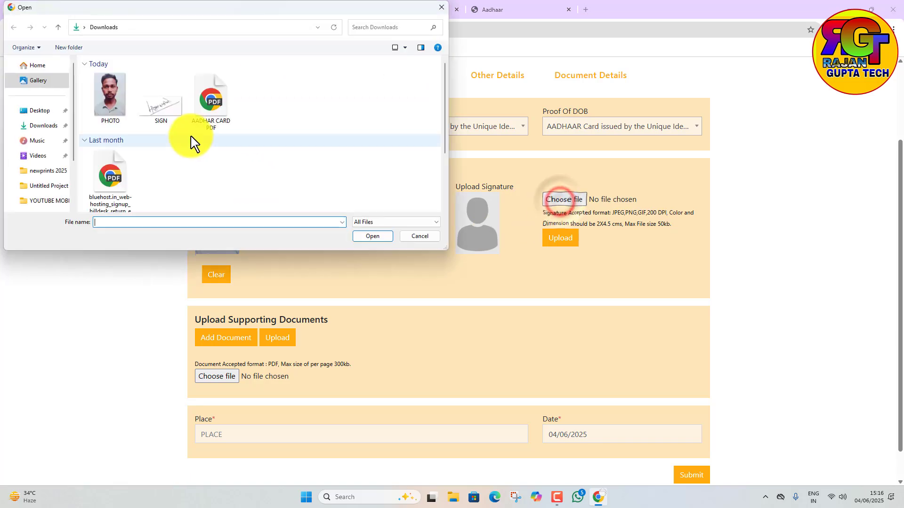
click(158, 111)
click(367, 236)
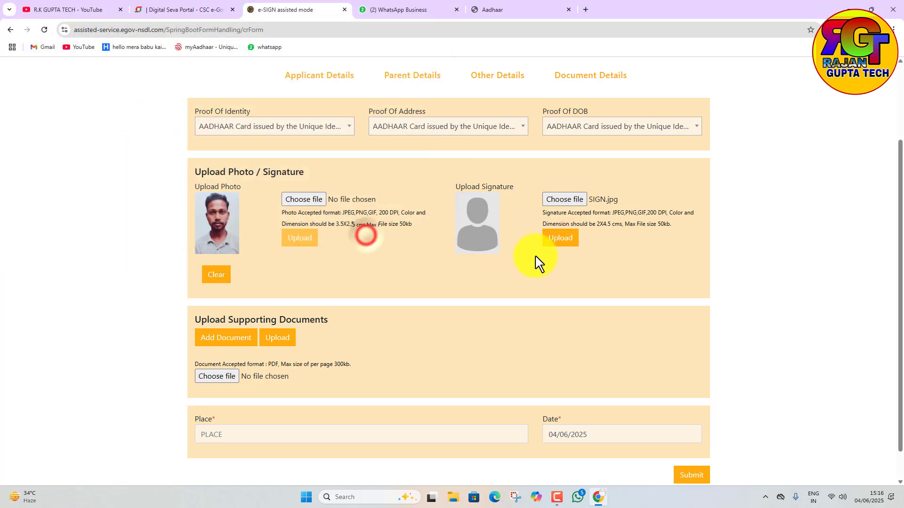
click(560, 239)
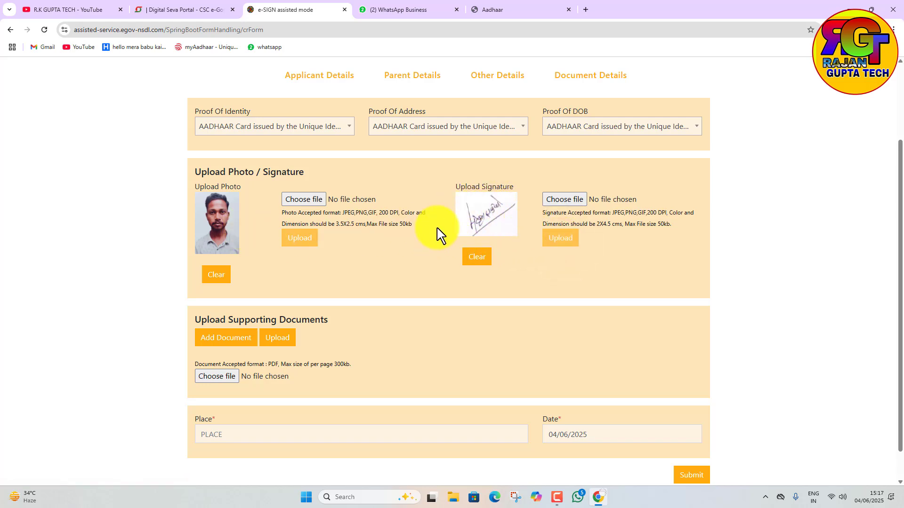
Step: Switch to YouTube and search for "nsdl photo and signature size" to find resizing tutorials
click(62, 10)
double_click(363, 69)
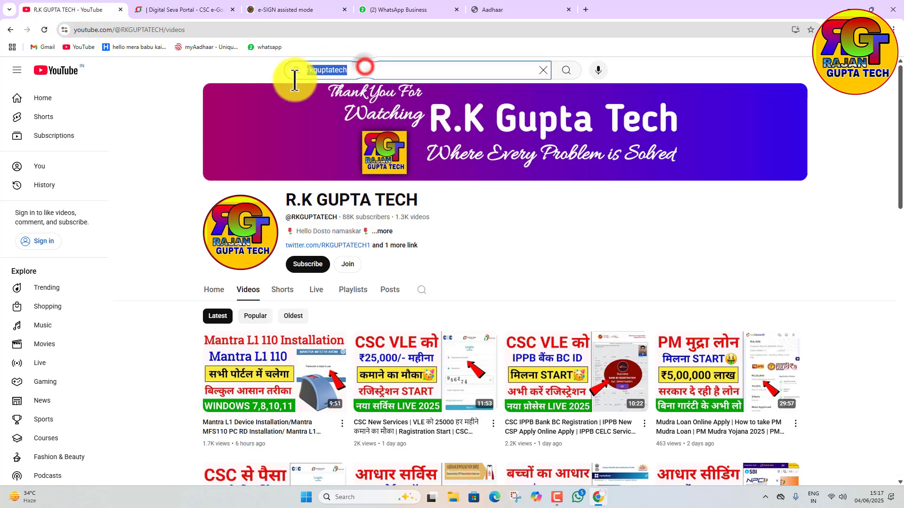
text(NSDL)
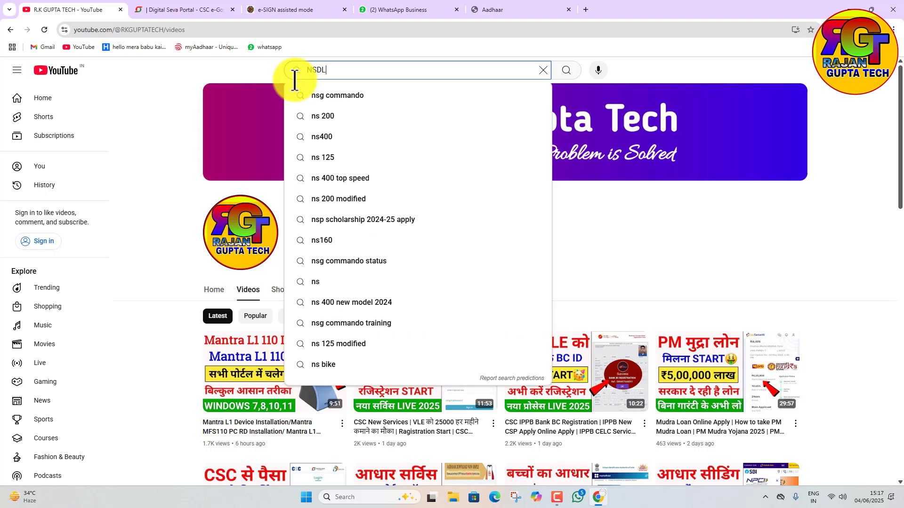
text( PHOTO)
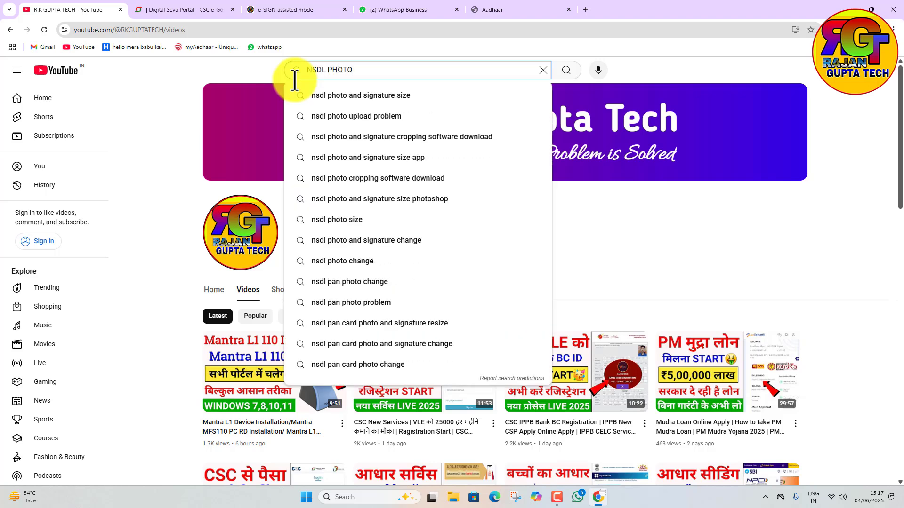
click(339, 95)
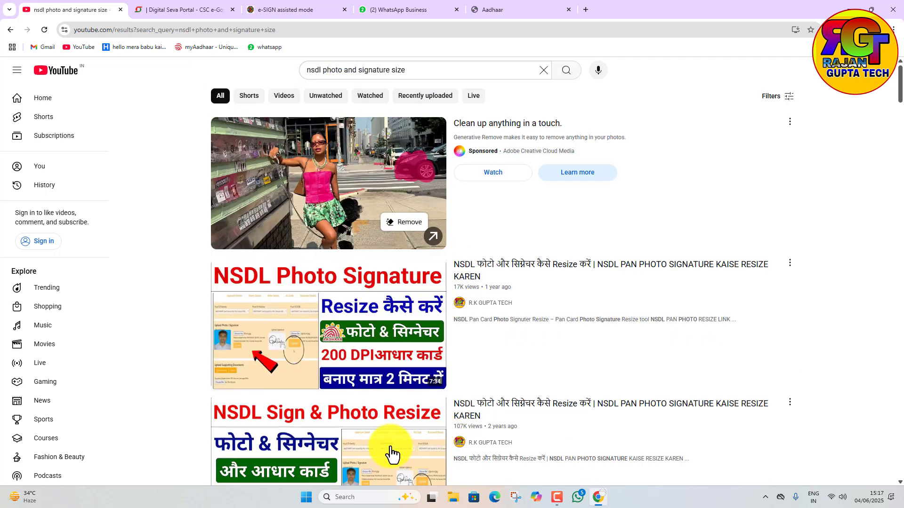
Step: Return to the e-SIGN form and upload AADHAR CARD PDF from Downloads as the supporting document
scroll(429, 426, down, 1)
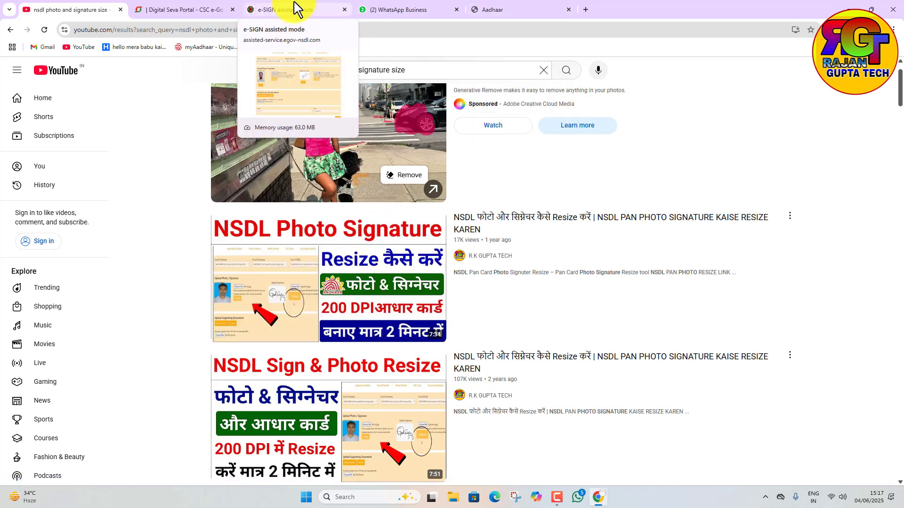
click(283, 8)
scroll(471, 292, down, 2)
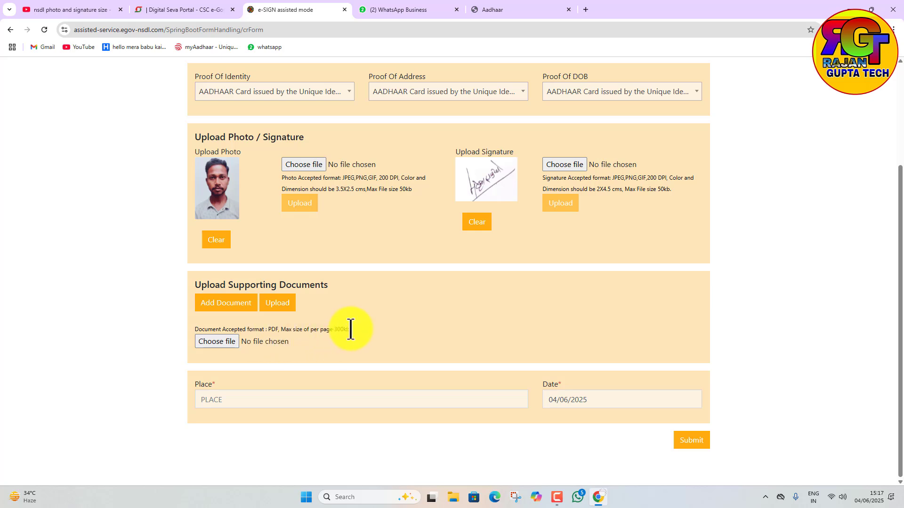
mouse_move(352, 329)
mouse_down()
mouse_move(269, 333)
mouse_move(334, 329)
mouse_up()
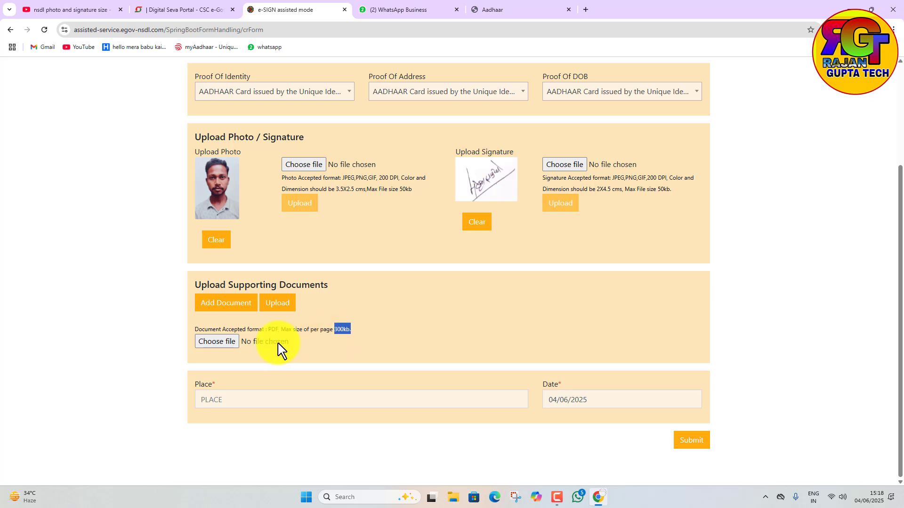
click(219, 340)
click(213, 109)
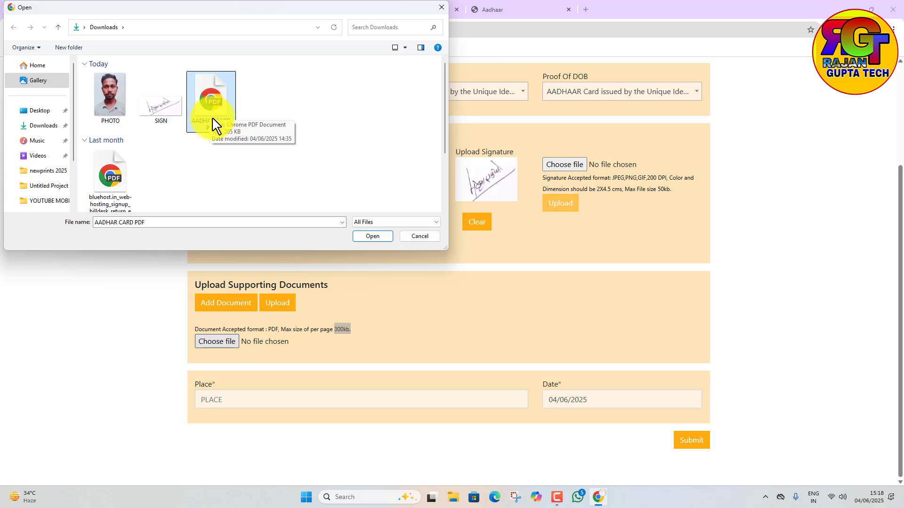
click(357, 237)
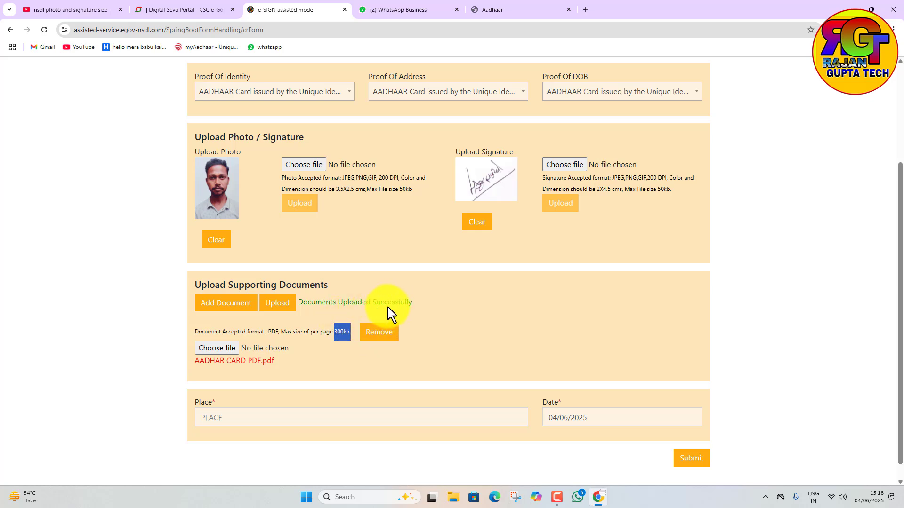
Step: Enter SANGLI as the place and submit the PAN correction form
click(259, 417)
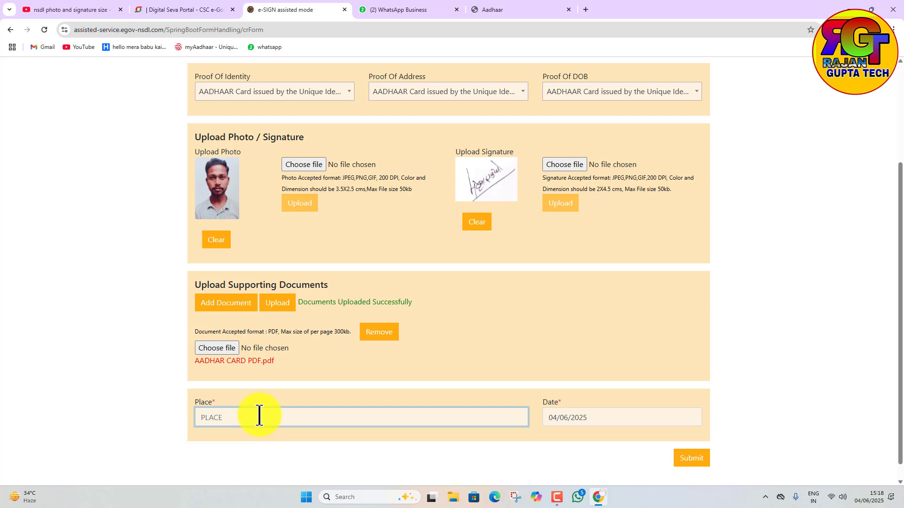
text(SANDLI)
key(BackSpace)
text(D)
key(BackSpace)
text(GLI)
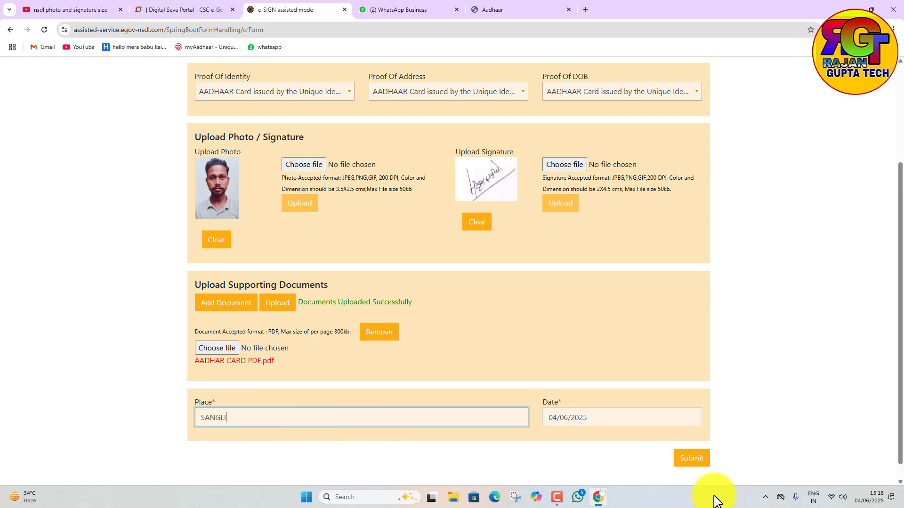
click(682, 459)
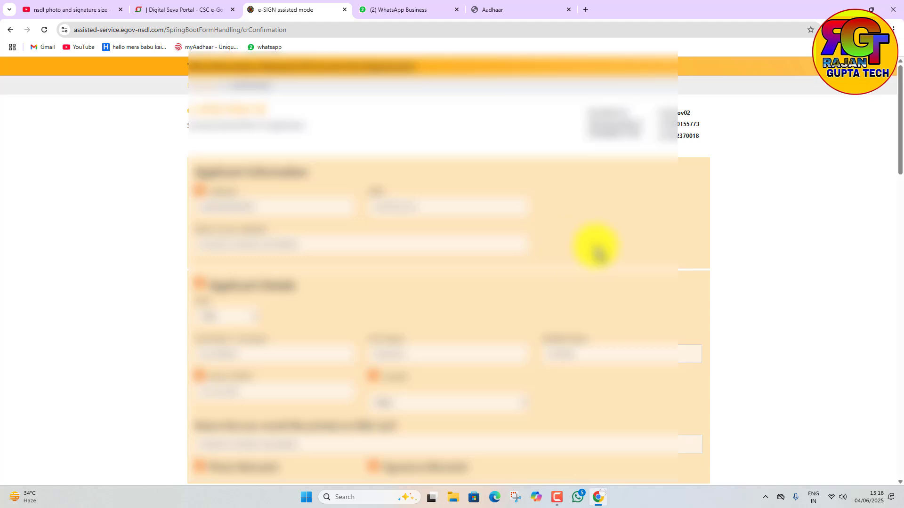
Step: Review the filled-in application details through to the supporting documents and confirm the application
scroll(597, 254, down, 7)
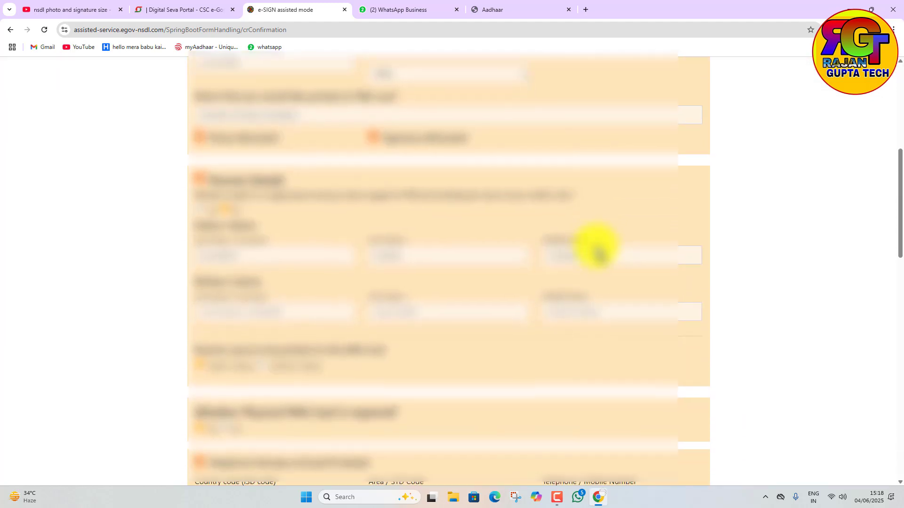
scroll(597, 255, down, 7)
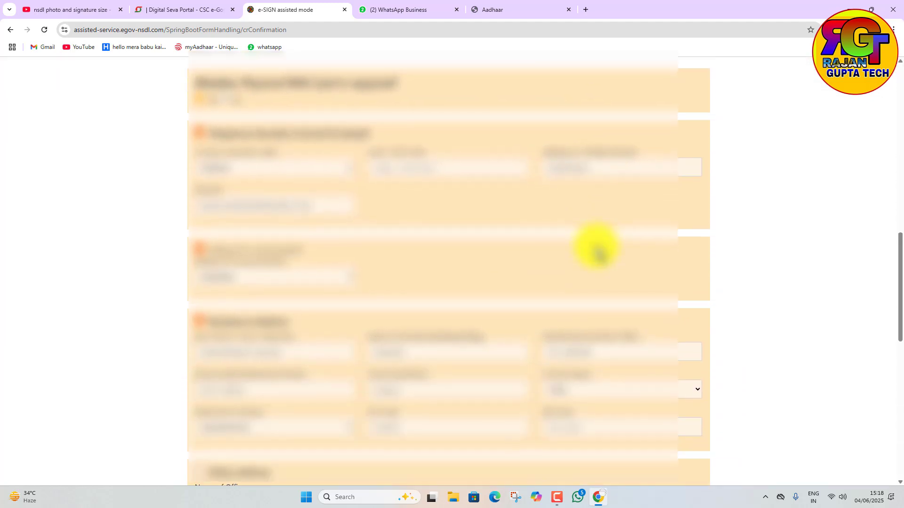
scroll(597, 254, down, 5)
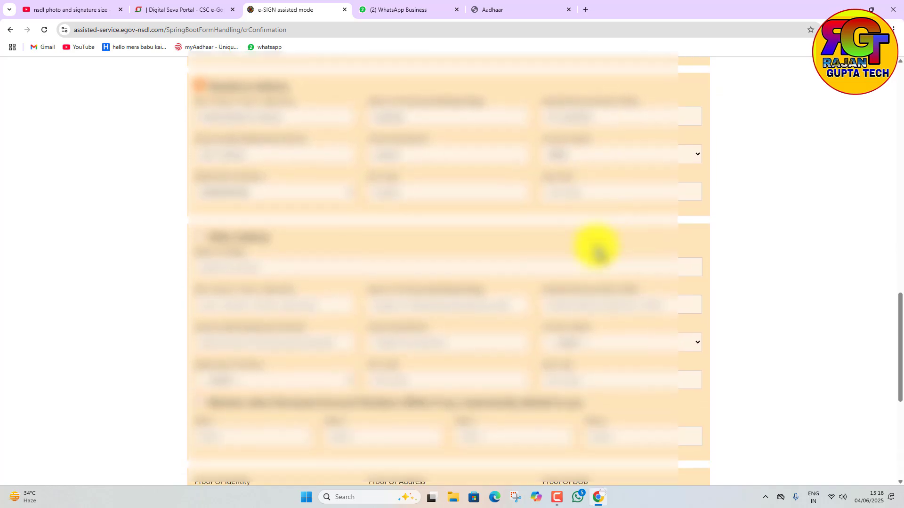
scroll(597, 254, down, 3)
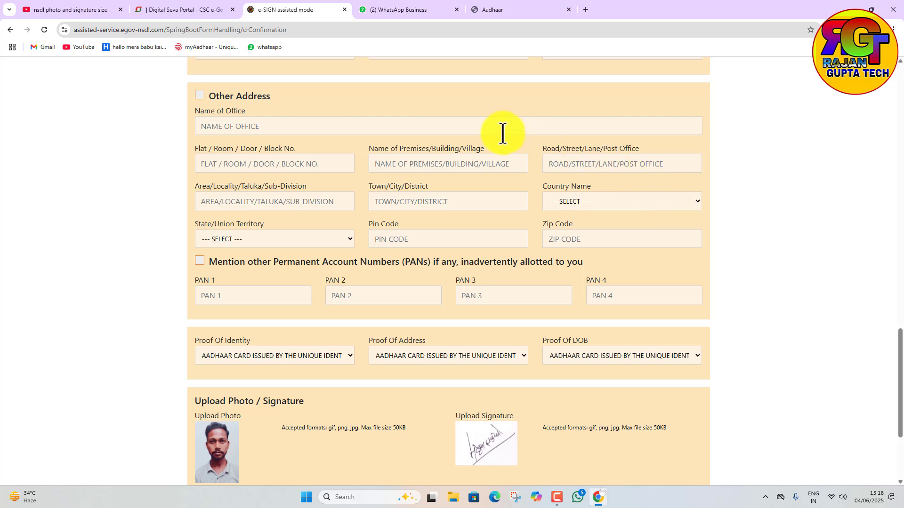
scroll(575, 326, down, 3)
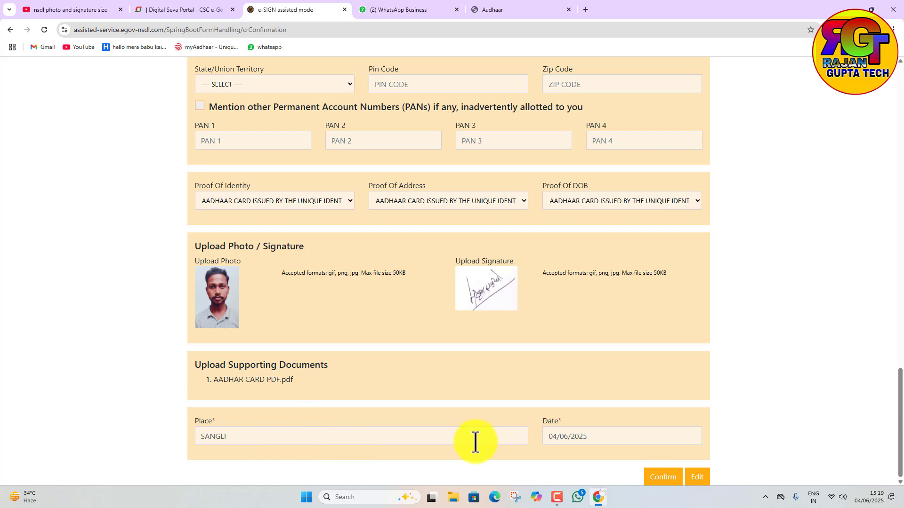
click(659, 480)
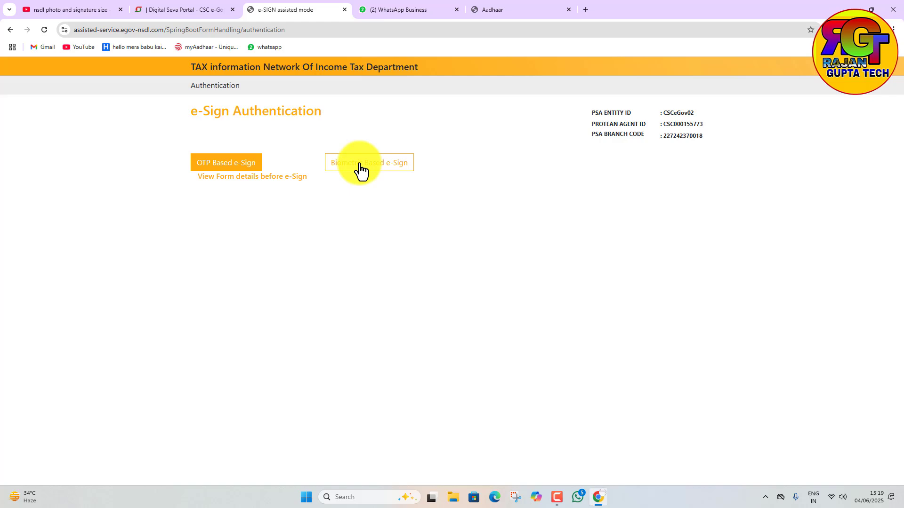
Step: Start the OTP-based e-Sign by giving the authorization consent and requesting an OTP with the applicant's Aadhaar number
click(218, 163)
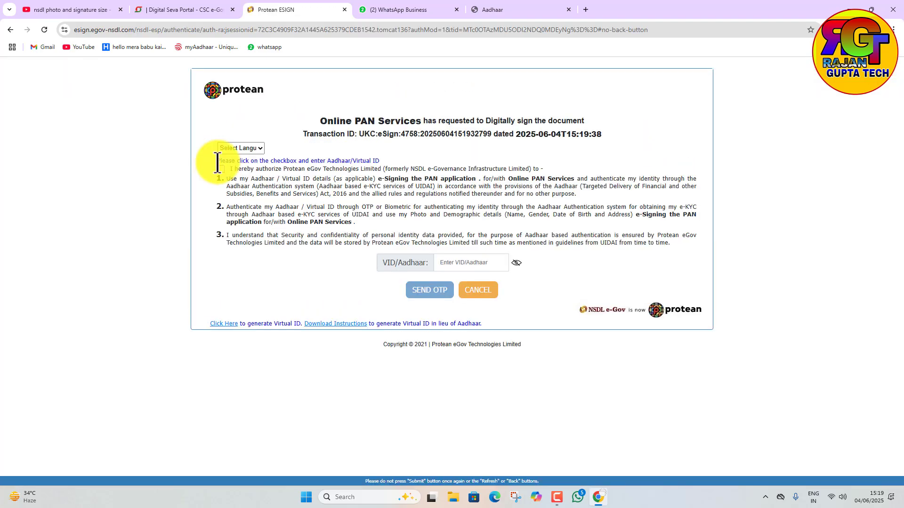
click(221, 168)
click(452, 263)
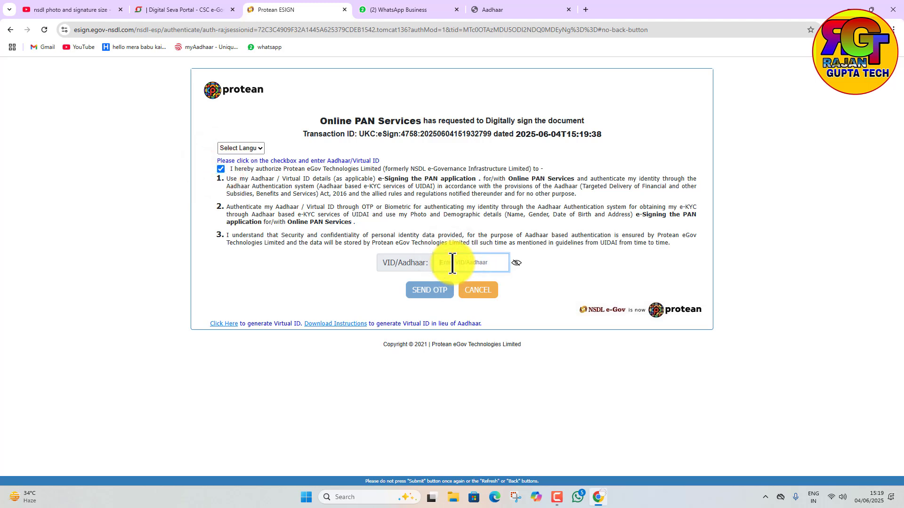
text(1)
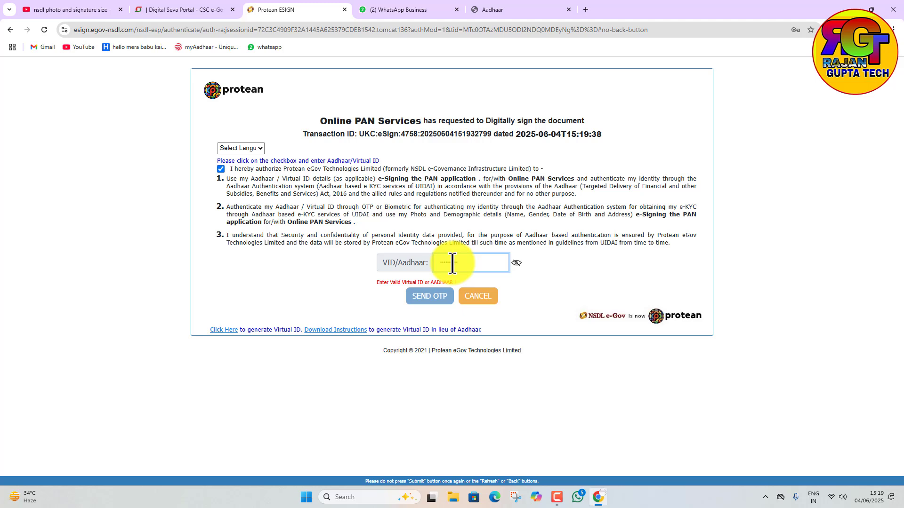
text(1)
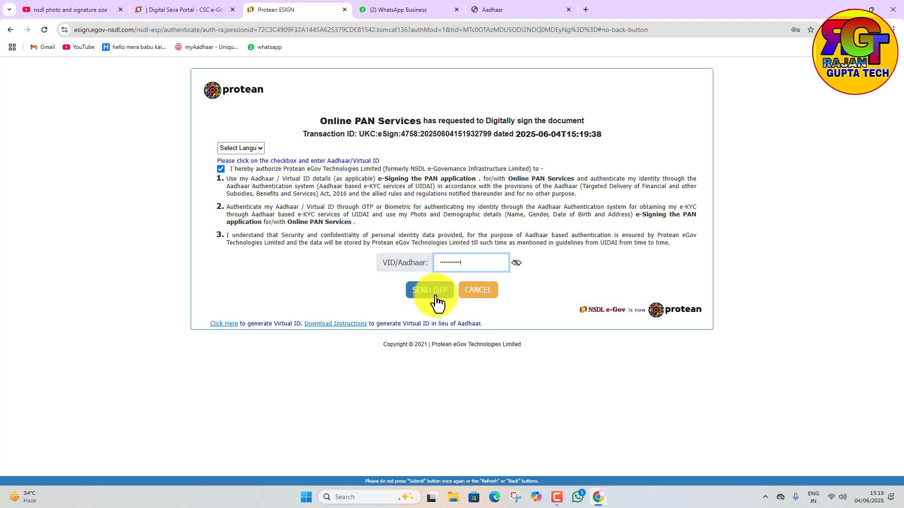
click(429, 292)
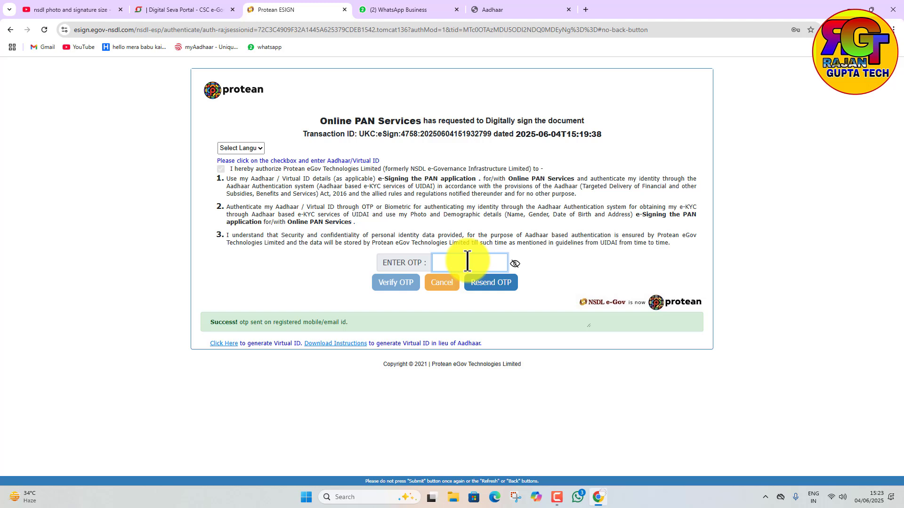
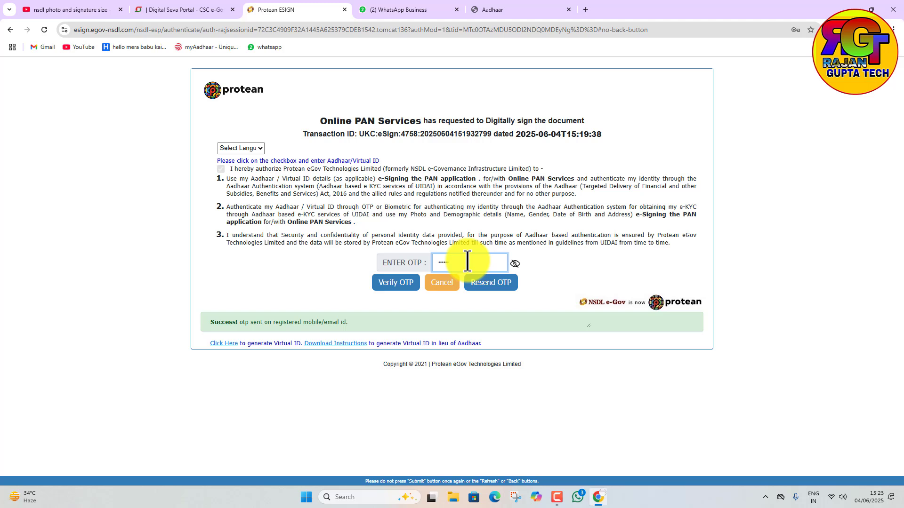
Step: Enter the OTP received for the Aadhaar e-Sign and verify it
click(391, 285)
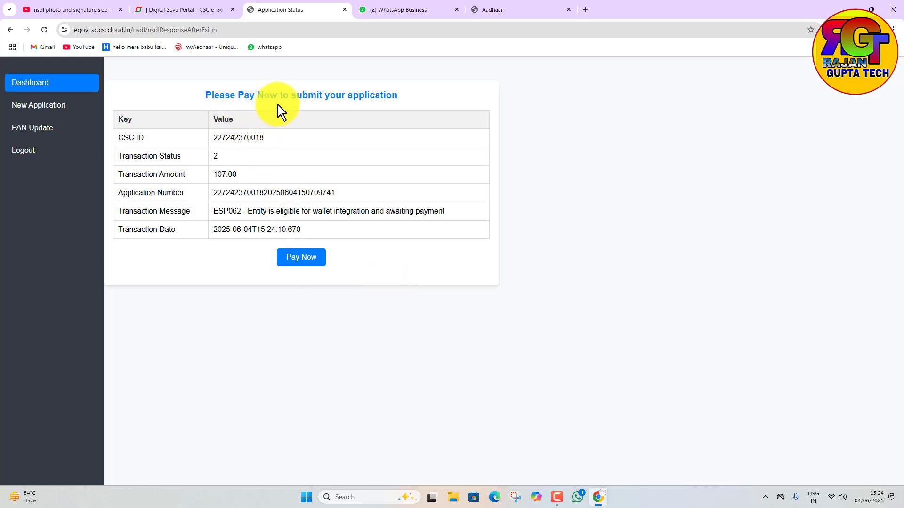
Step: Proceed to the CSC wallet payment for the application and validate it with the wallet account password
click(300, 267)
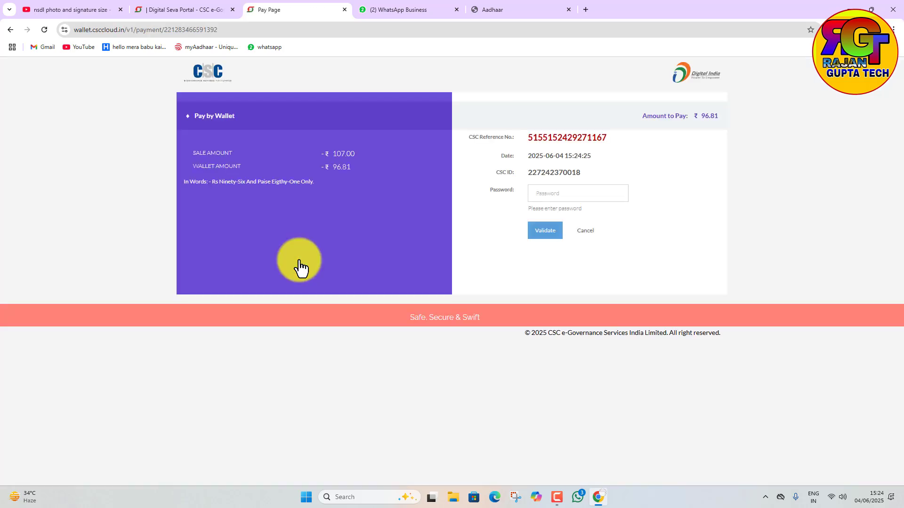
click(560, 194)
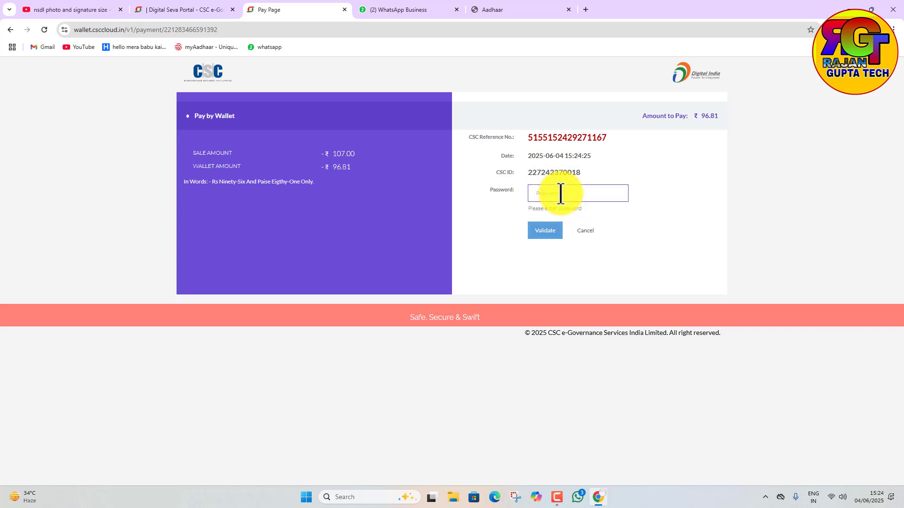
text(••••••)
click(542, 233)
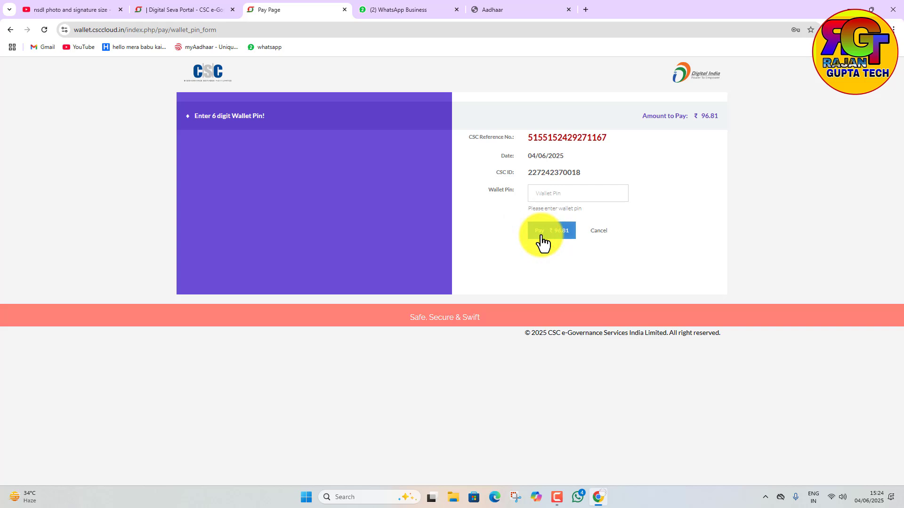
Step: Enter the wallet PIN and pay the application fee from the CSC wallet
click(555, 196)
text(••)
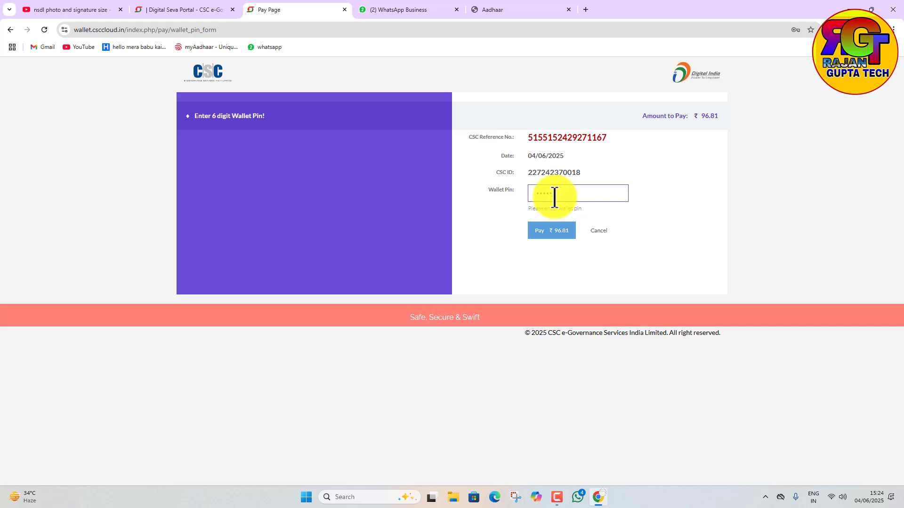
click(550, 233)
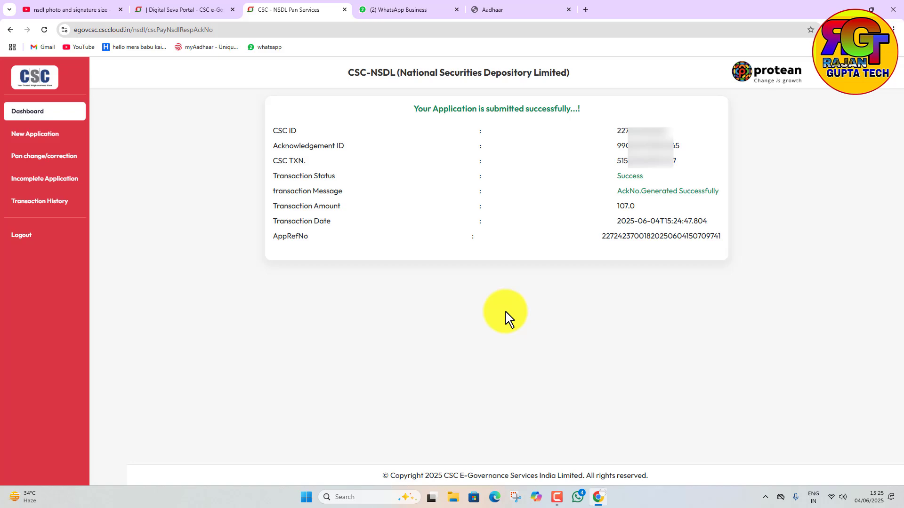
Step: Switch back to the YouTube search results and open the R.K GUPTA TECH channel
click(189, 10)
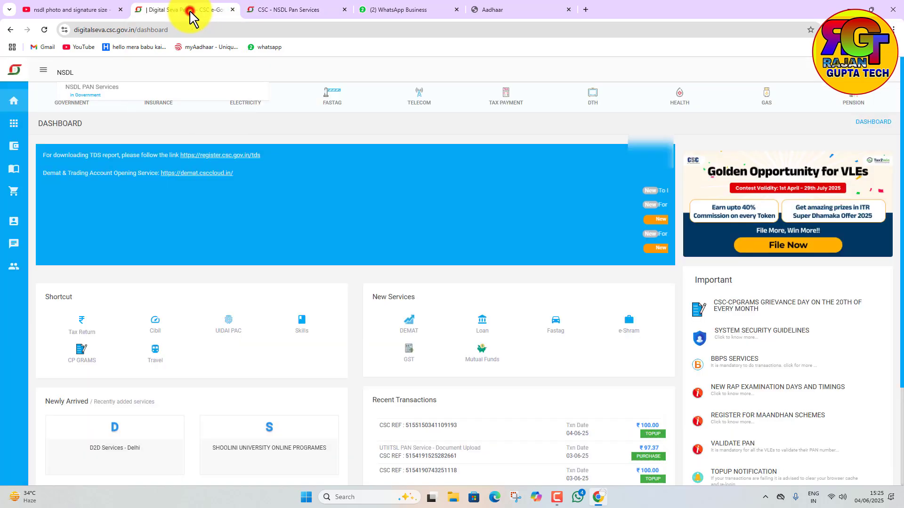
click(60, 7)
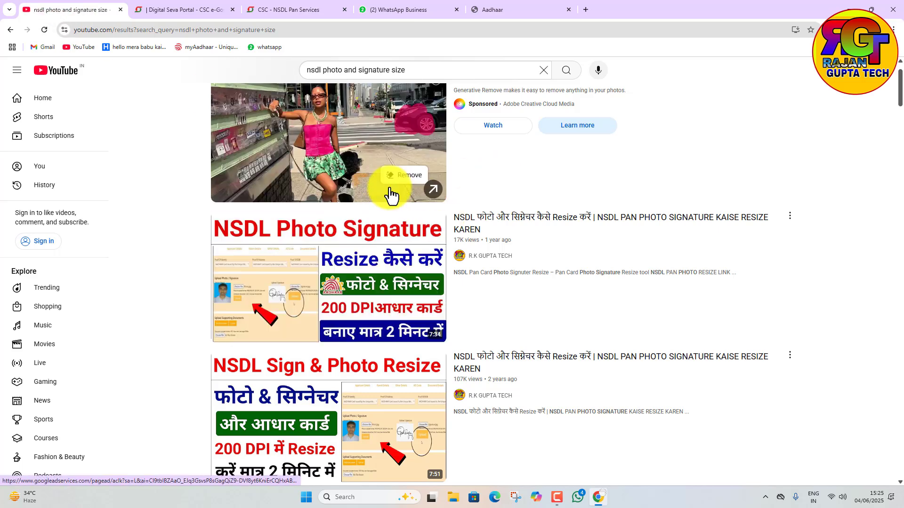
click(477, 258)
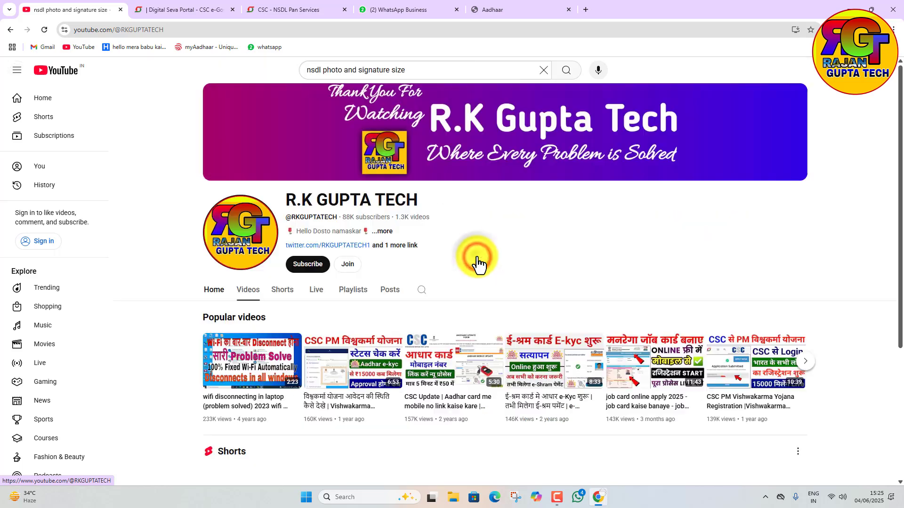